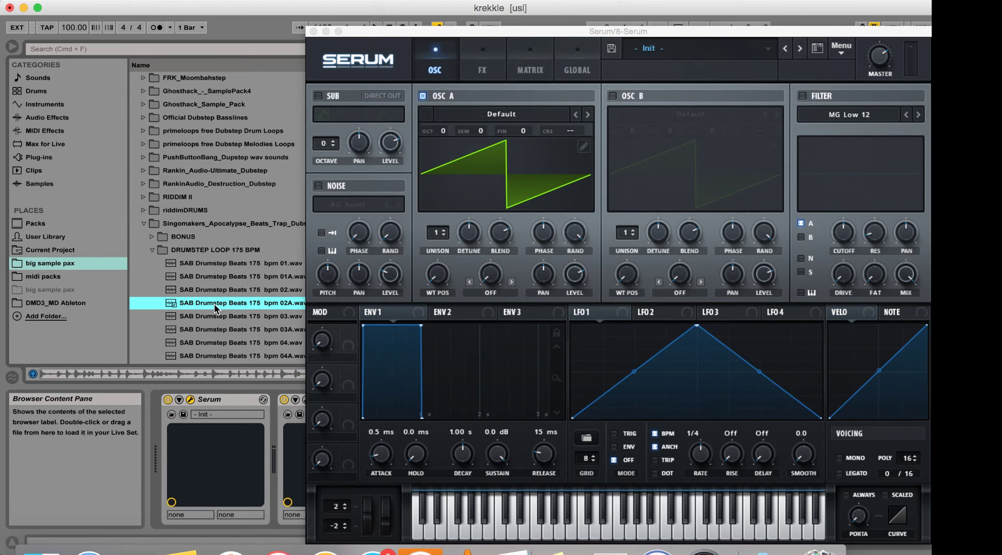
With formula c0, import the drumstep 02A loop into oscillator A as a 179-frame wavetable split at 1348 samples.
click(583, 146)
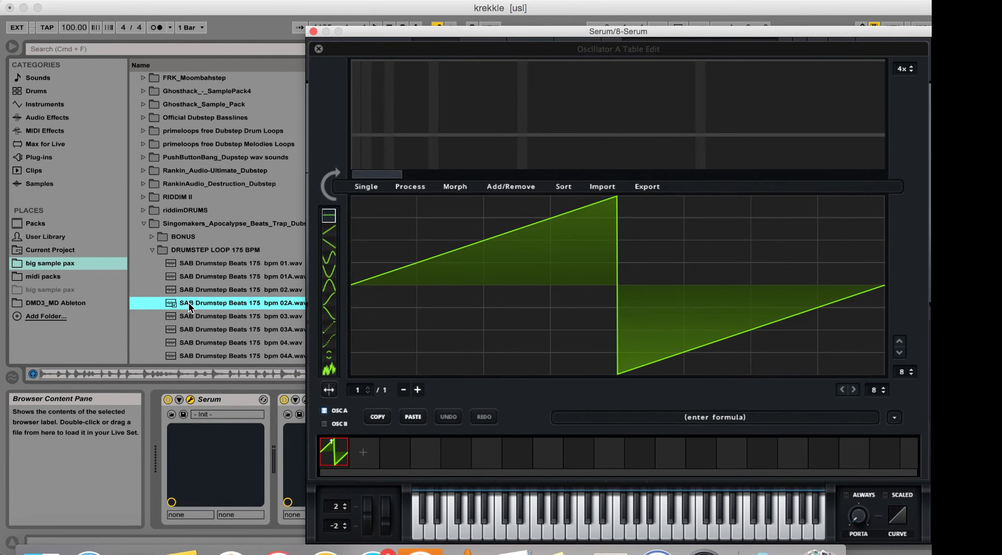
click(700, 421)
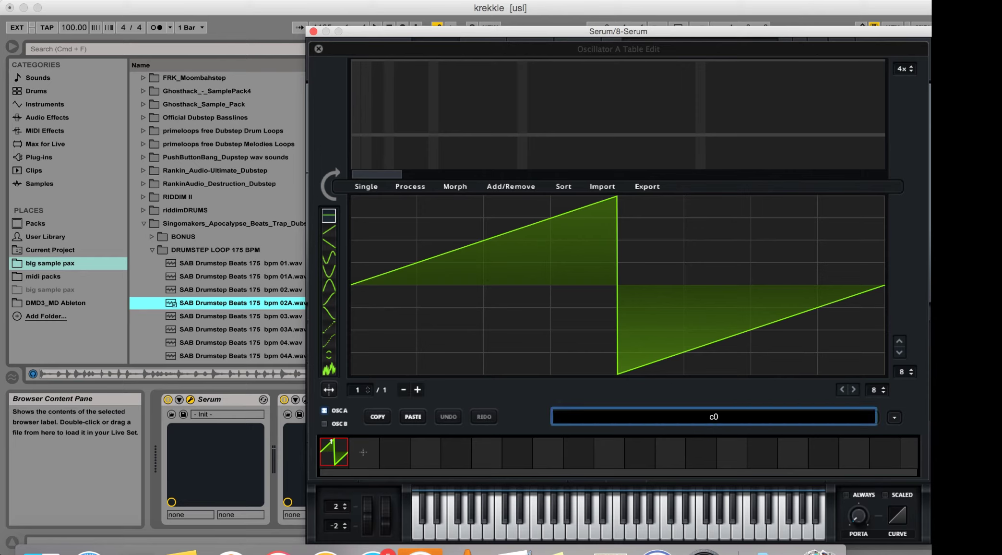
key(Return)
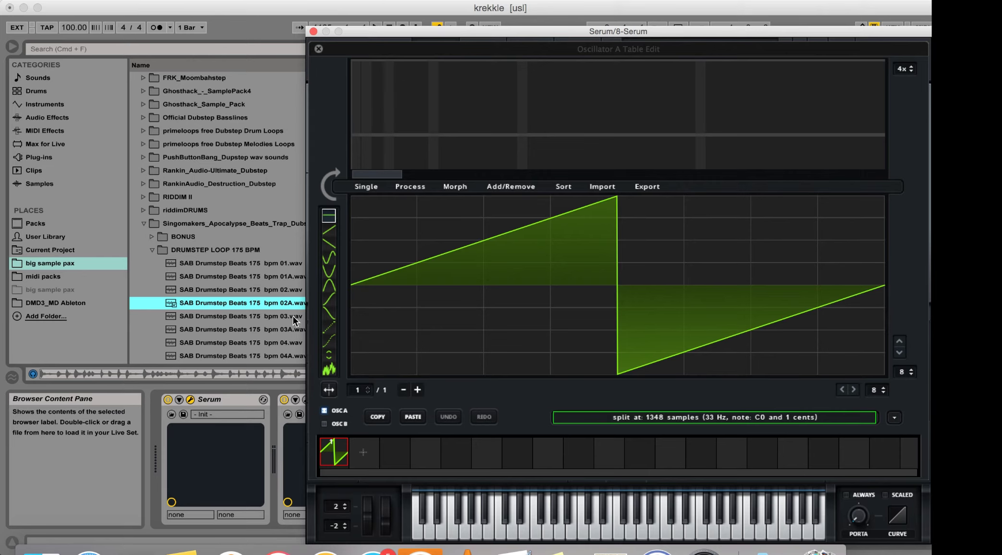
drag(240, 305, 475, 259)
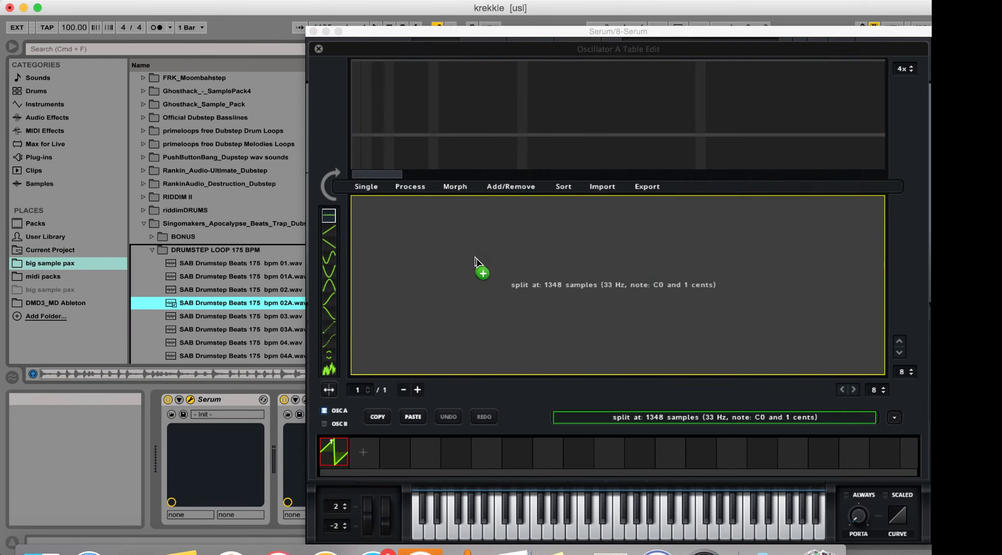
drag(475, 259, 477, 263)
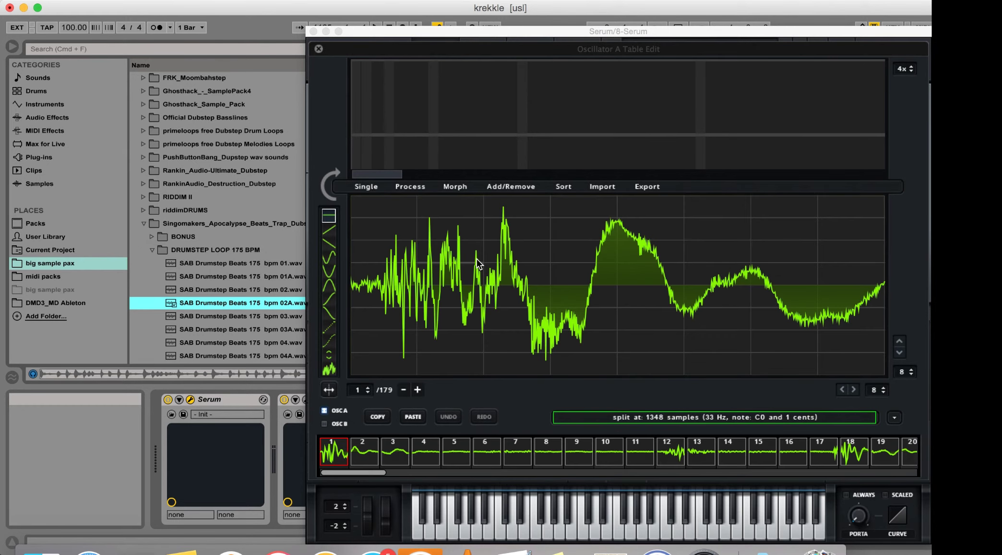
Reshape LFO 1 into a rising ramp and assign it to oscillator A's WT POS knob.
click(318, 49)
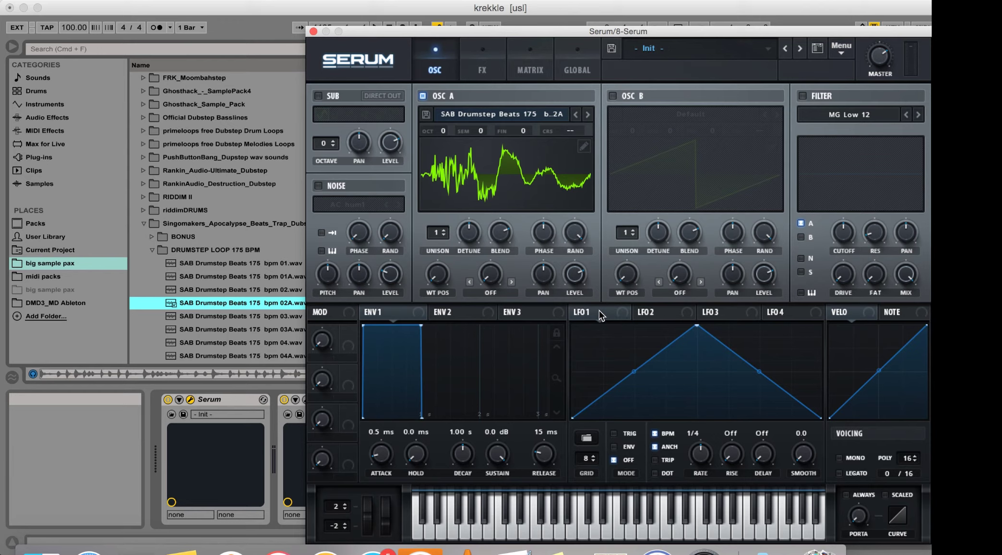
drag(697, 326, 830, 314)
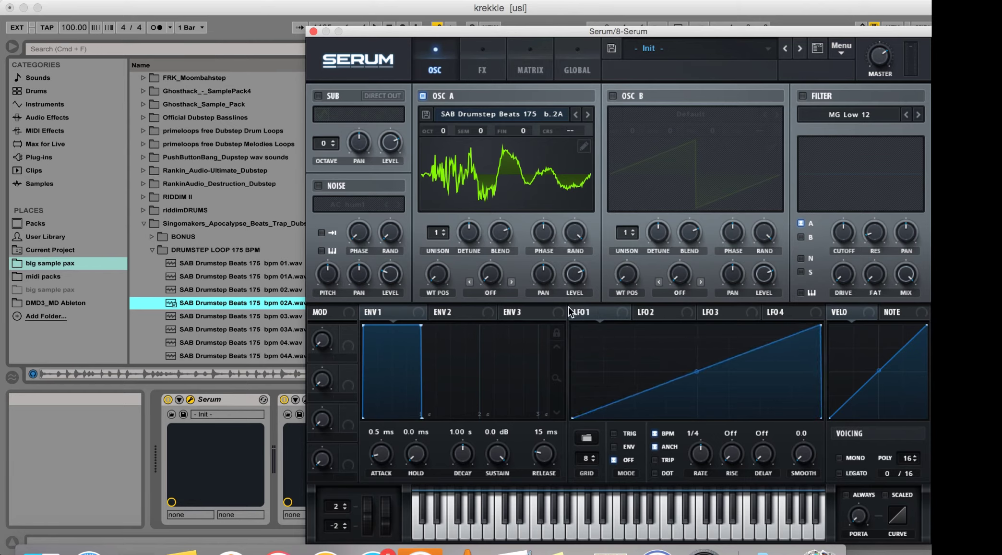
drag(575, 317, 437, 282)
Launch the 8 Serum clip from Session view so it plays through the Serum patch.
drag(536, 41, 544, 208)
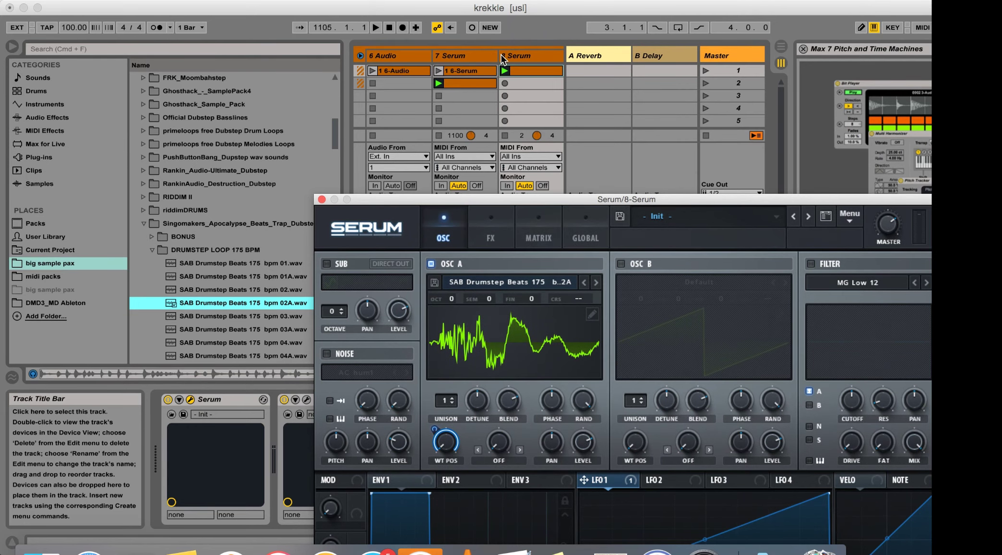
double_click(525, 70)
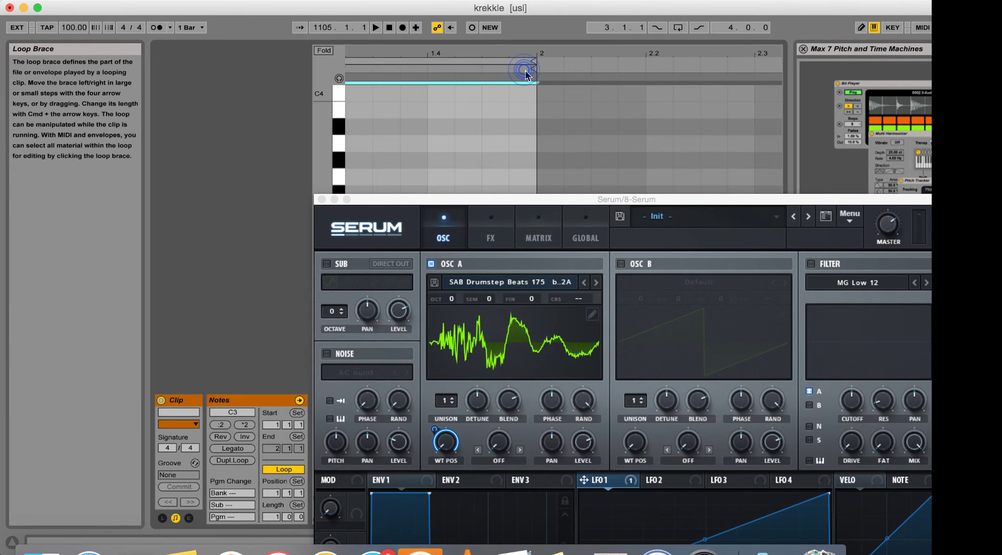
drag(479, 202, 497, 125)
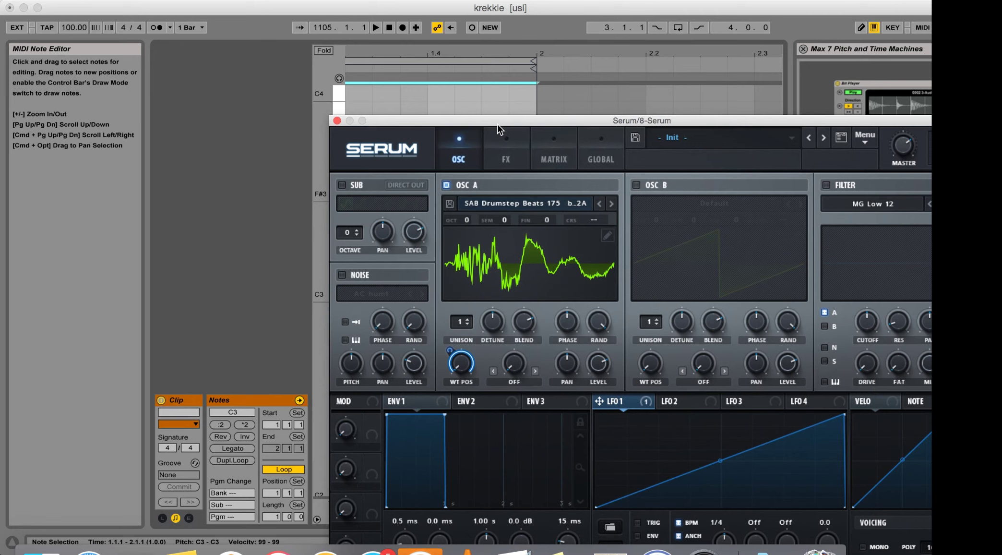
double_click(425, 39)
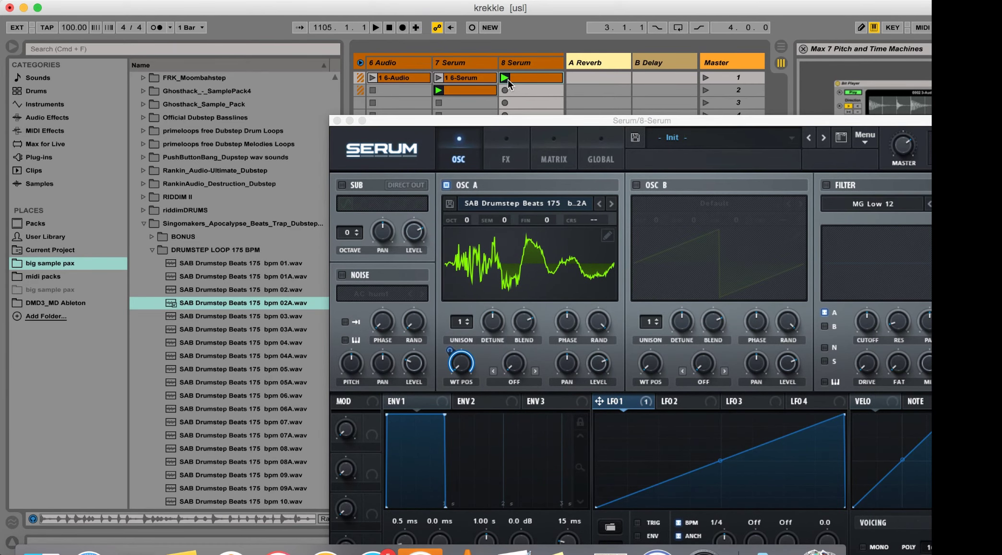
click(508, 79)
drag(500, 124, 440, 59)
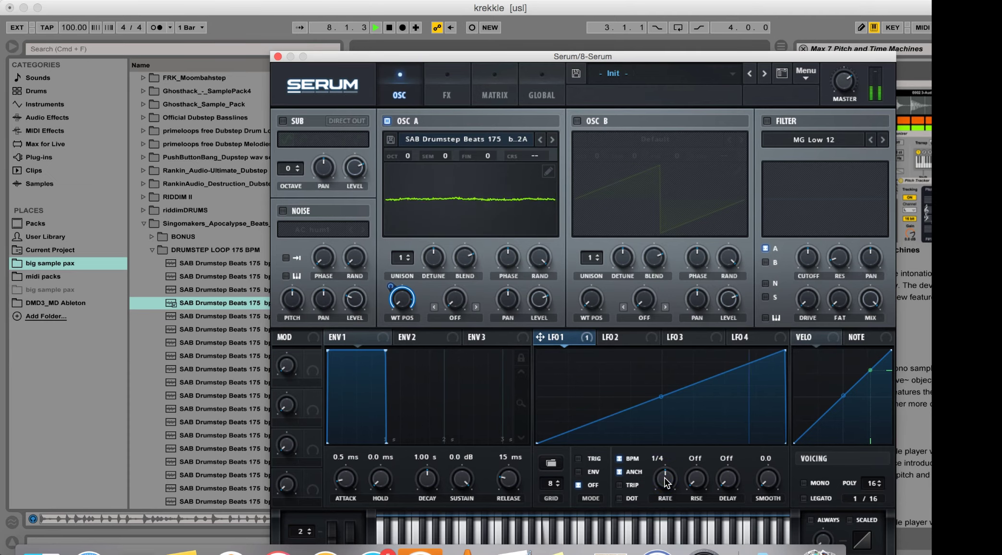
Slow LFO 1's rate to 2 bar and drop oscillator A's octave to -1.
drag(665, 481, 661, 499)
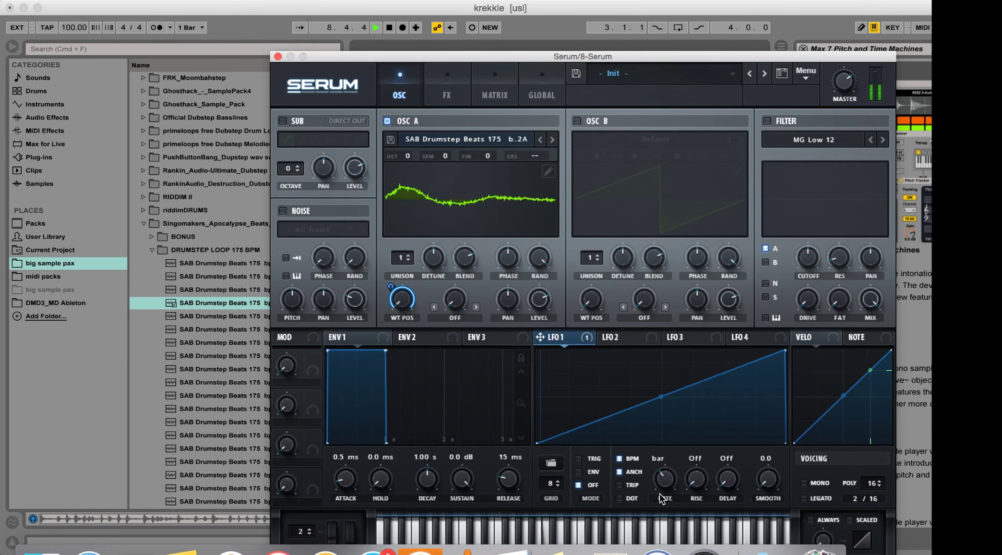
click(410, 154)
drag(410, 153, 413, 191)
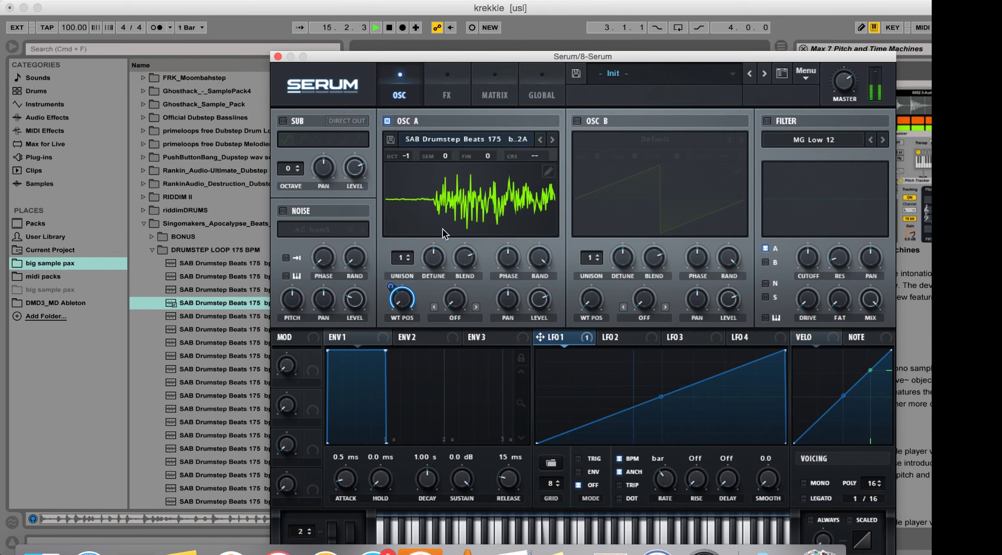
click(229, 303)
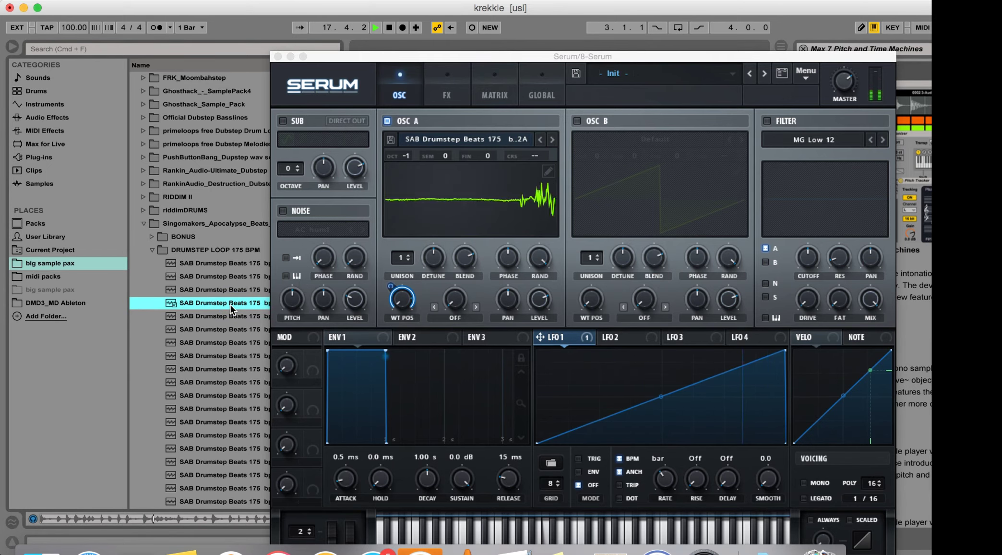
click(33, 518)
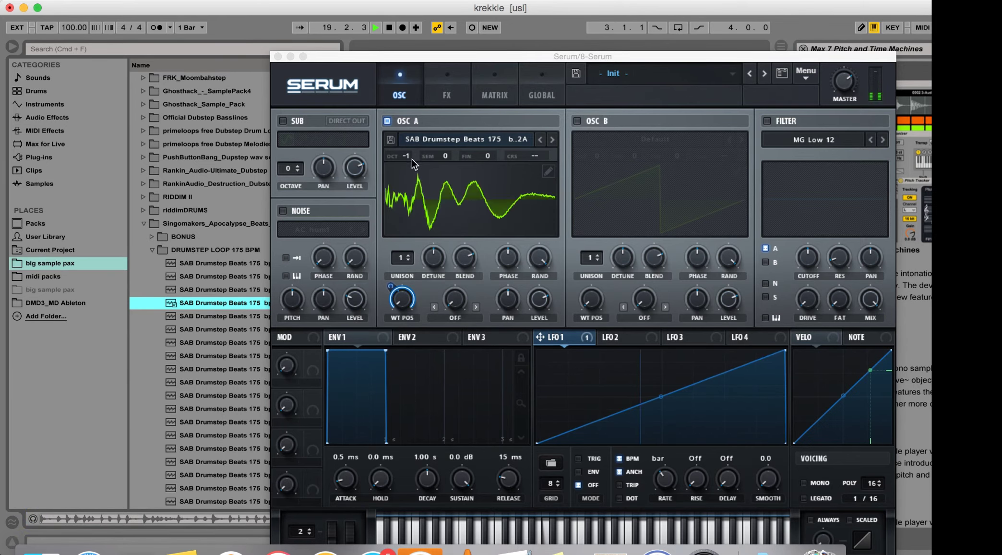
drag(664, 477, 665, 487)
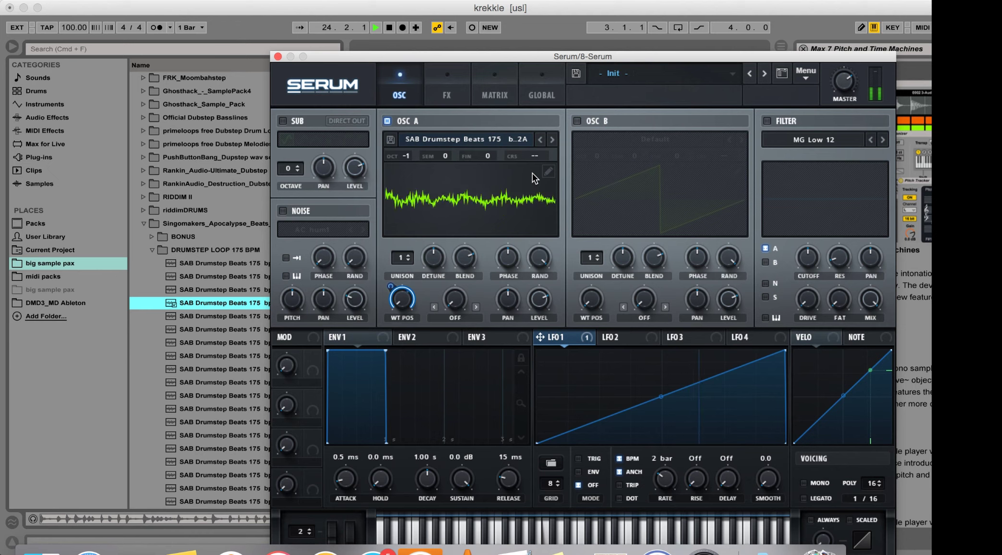
Enable a lower-level square sub oscillator and set OSC A's warp to FM (Sub) at about 30%.
click(283, 122)
drag(355, 168, 356, 201)
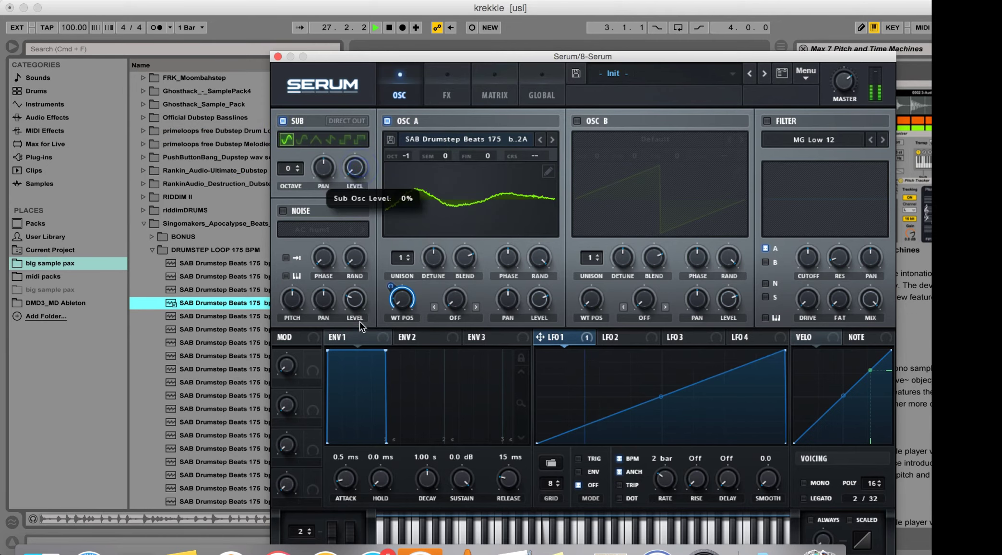
click(455, 318)
scroll(476, 478, down, 3)
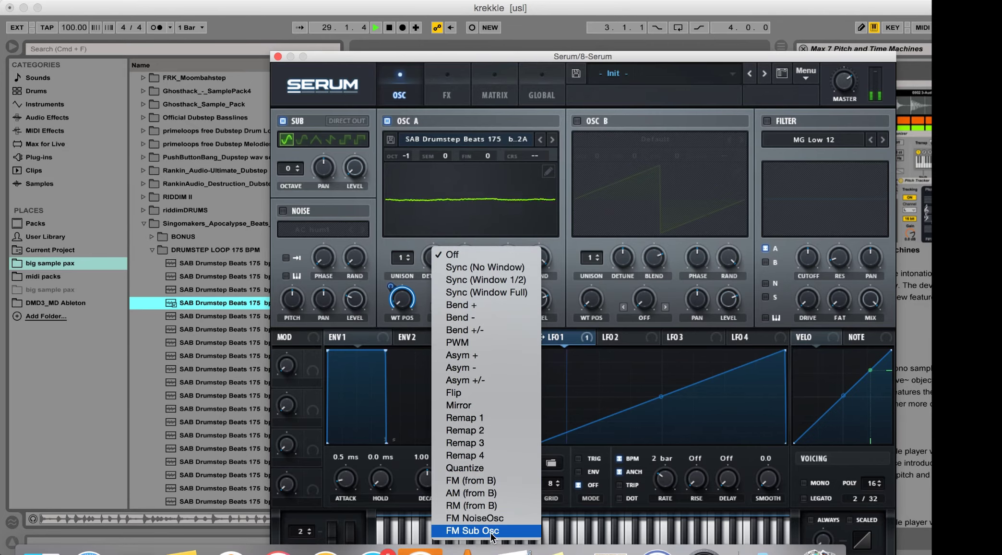
click(490, 529)
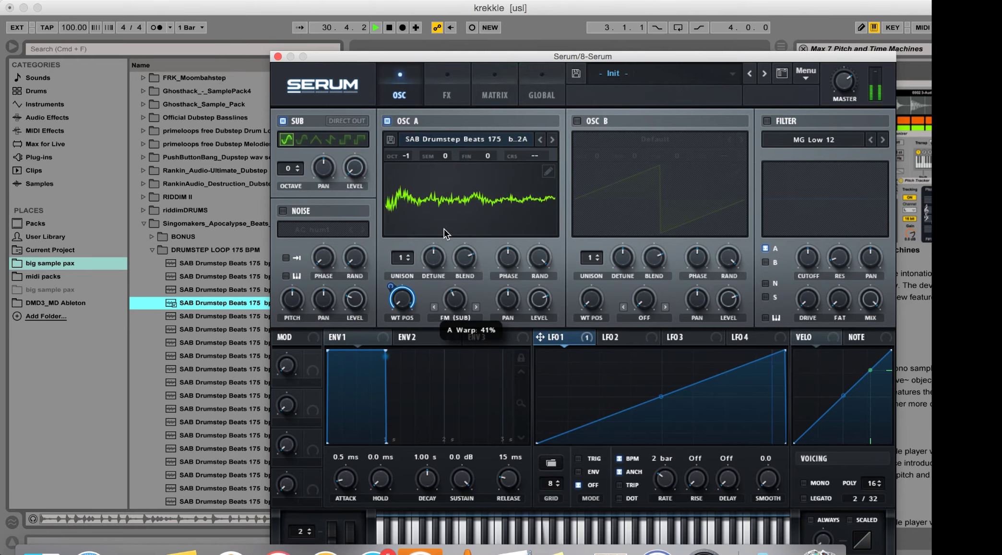
click(345, 139)
drag(455, 300, 453, 320)
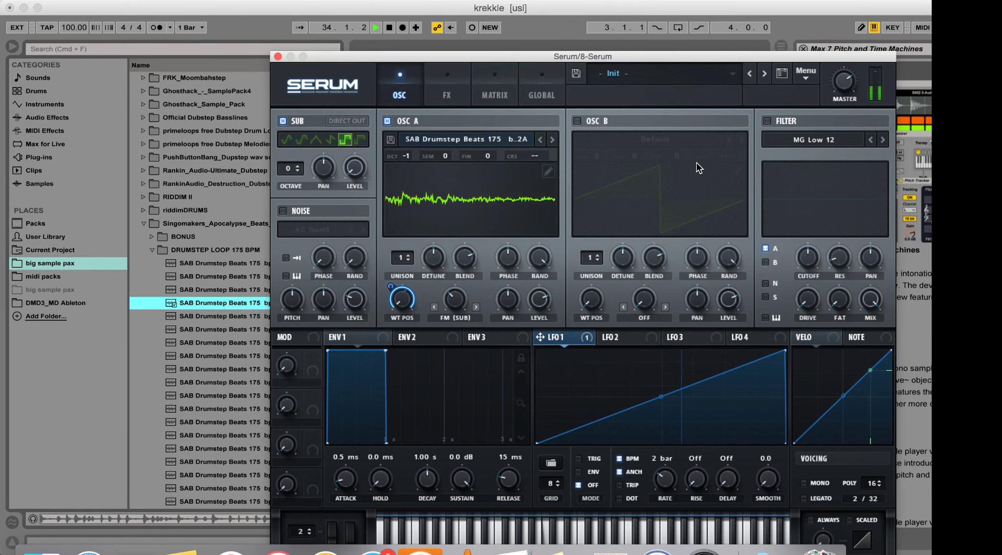
Enable the filter as a Cmb + comb type with resonance around 84%.
click(767, 121)
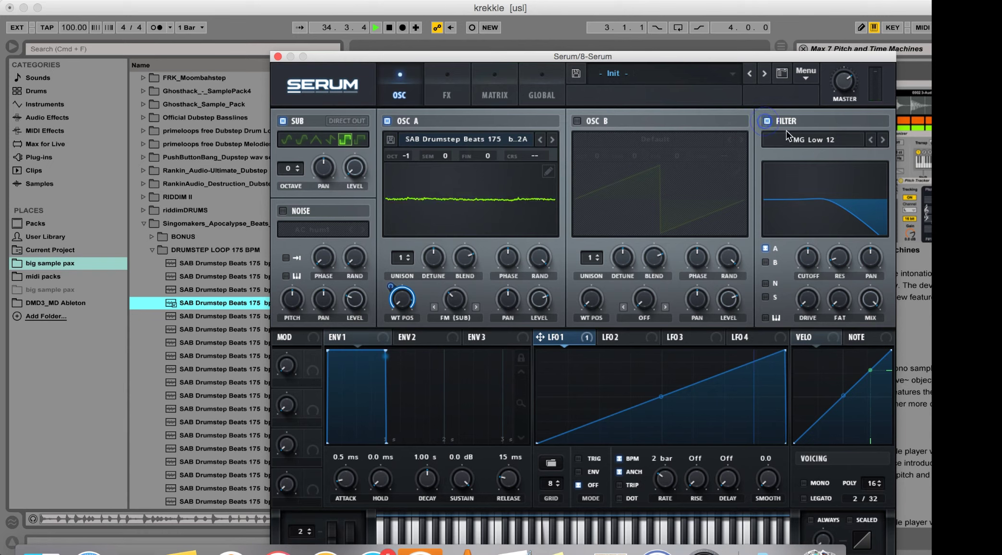
click(810, 139)
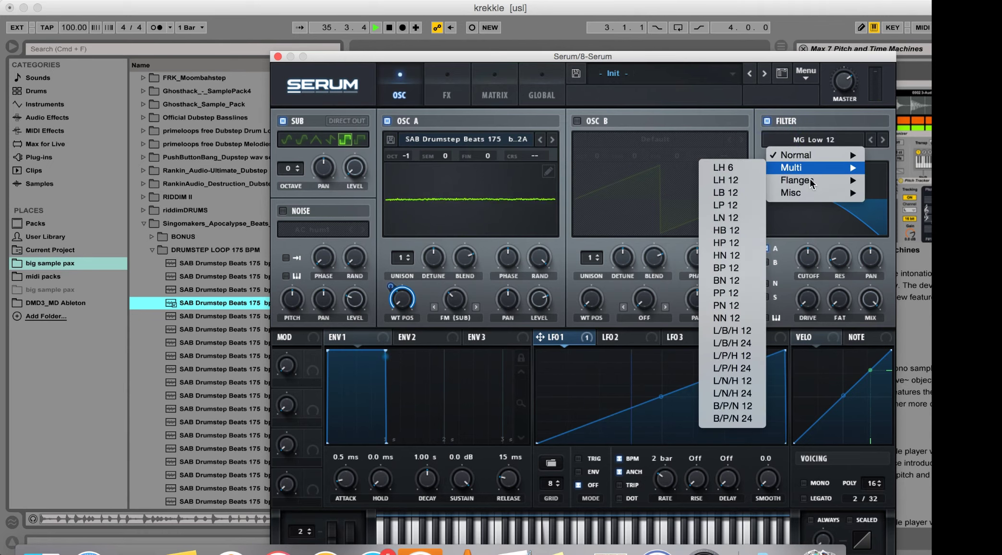
mouse_move(809, 180)
click(737, 141)
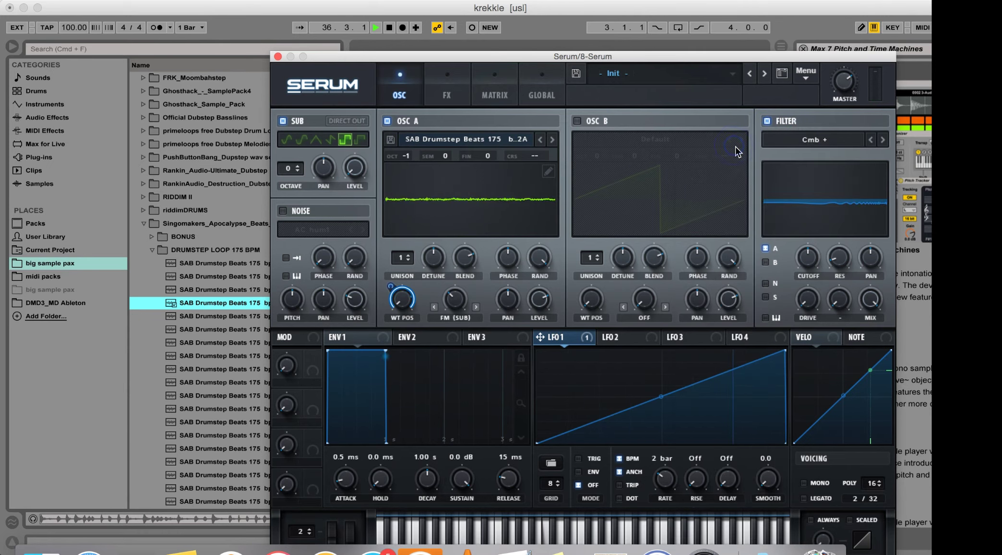
drag(842, 266, 845, 138)
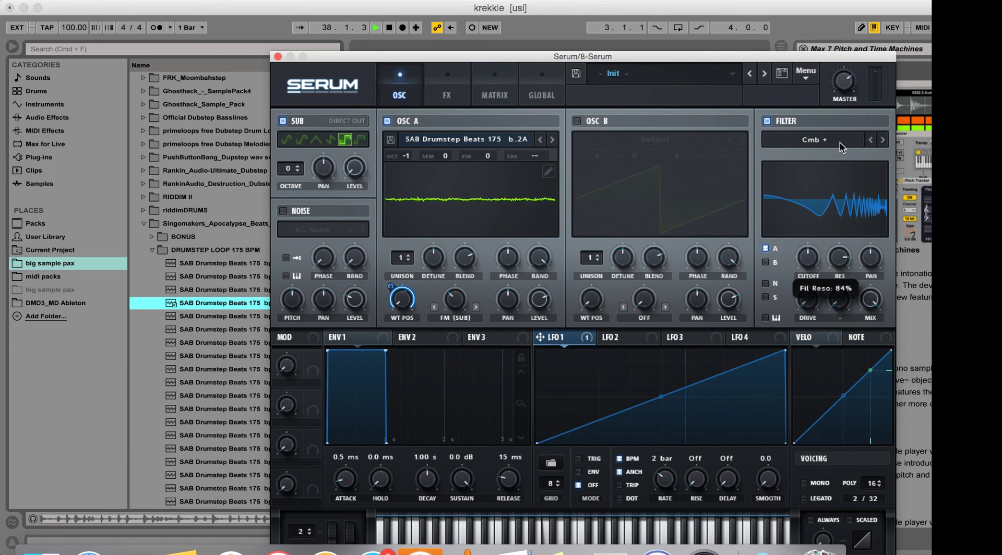
mouse_move(837, 263)
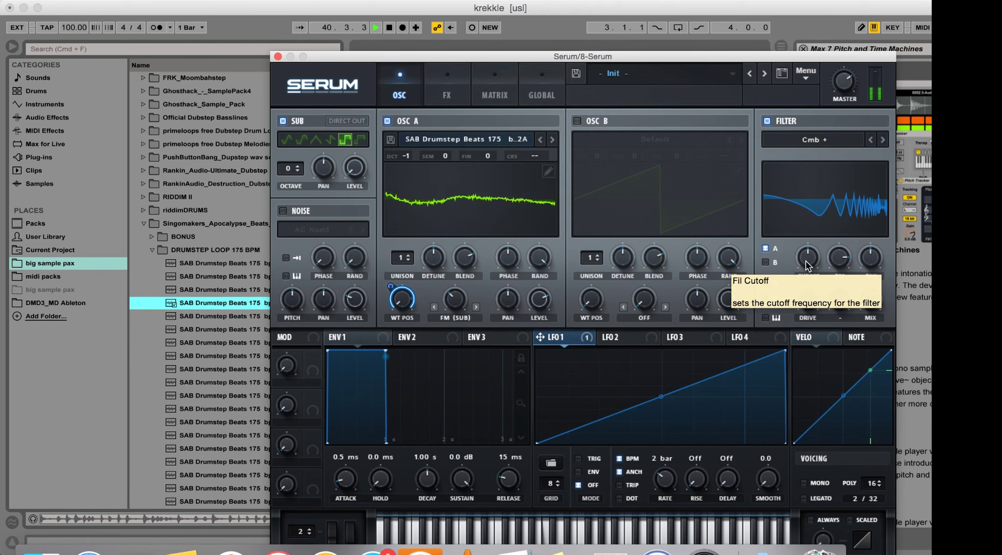
click(627, 339)
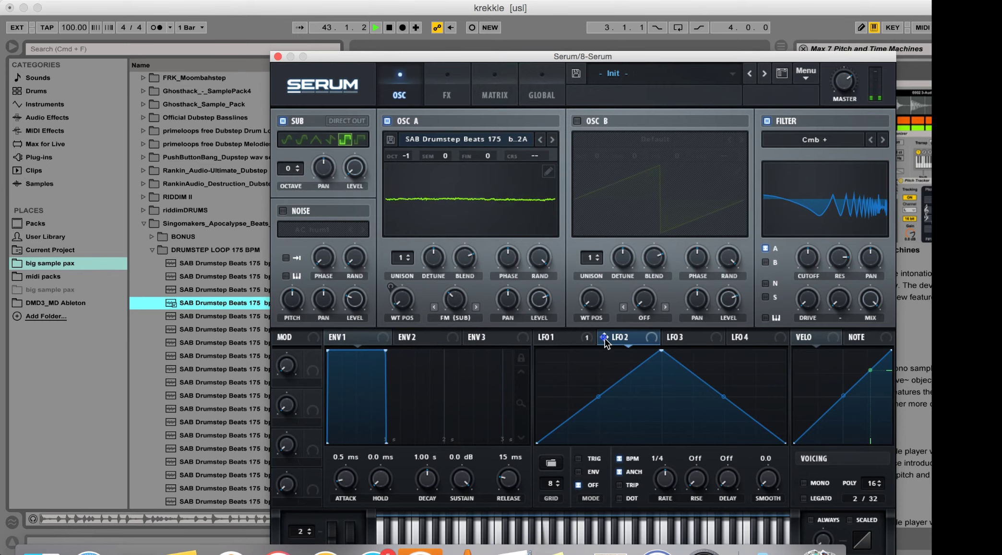
Assign LFO 2 to the filter CUTOFF knob with a modulation amount of 18.
drag(605, 341, 797, 309)
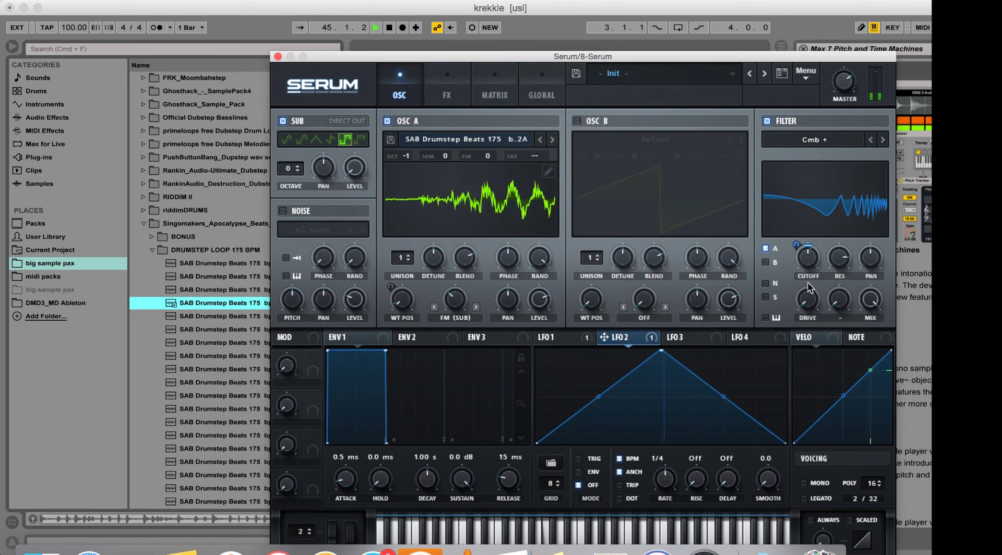
Draw a series of steps across LFO 2's graph.
alt+click(557, 393)
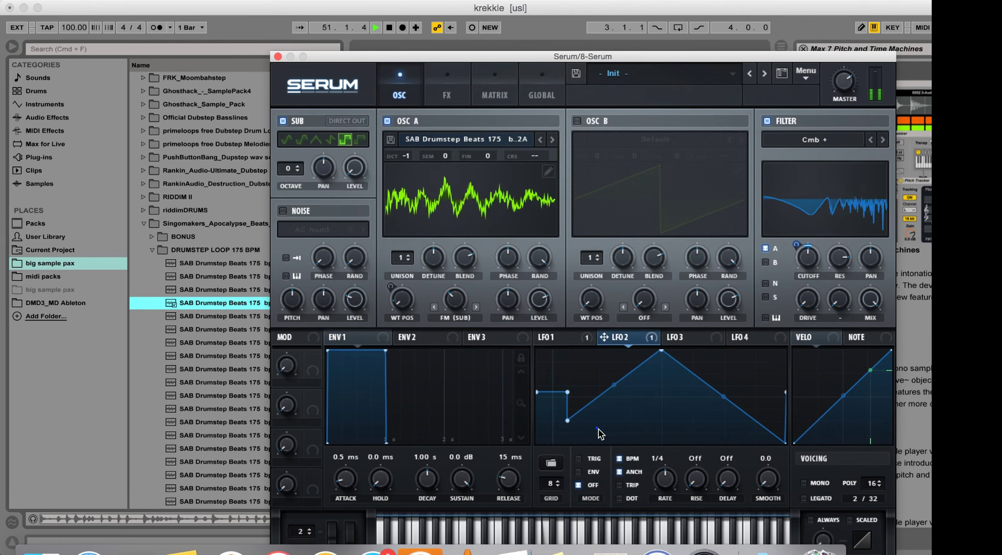
alt+click(583, 428)
alt+click(614, 386)
alt+click(645, 395)
alt+click(677, 395)
alt+click(677, 414)
alt+click(707, 401)
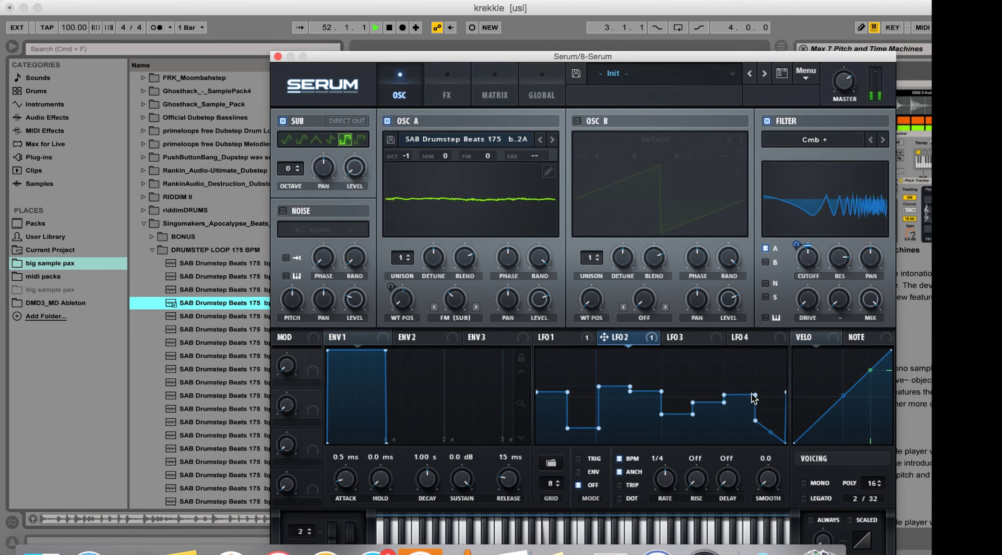
alt+click(739, 390)
alt+click(770, 384)
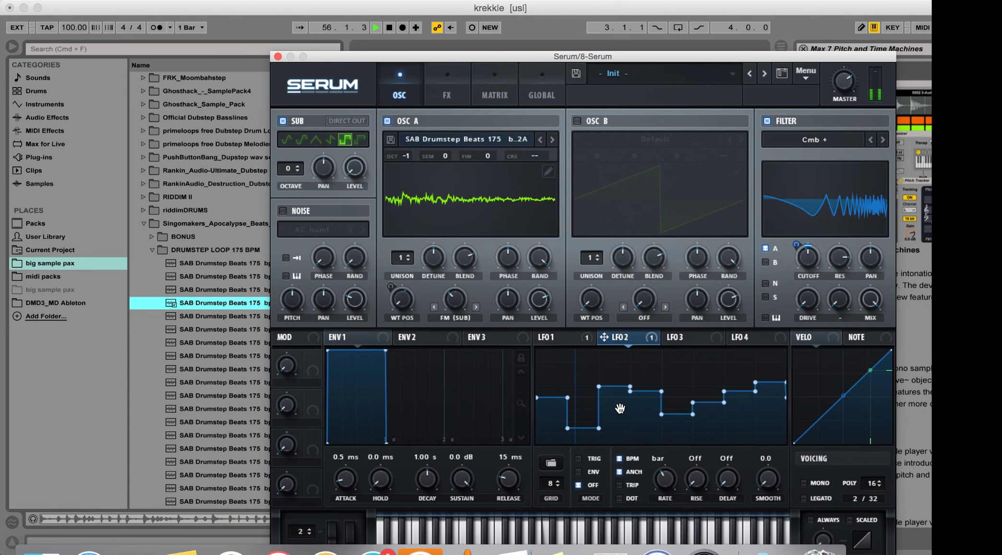
Pull the LFO 2 steps lower, raise a plateau, and lower filter cutoff to about 244 Hz.
mouse_move(620, 408)
mouse_down()
mouse_move(578, 406)
mouse_move(586, 435)
mouse_up()
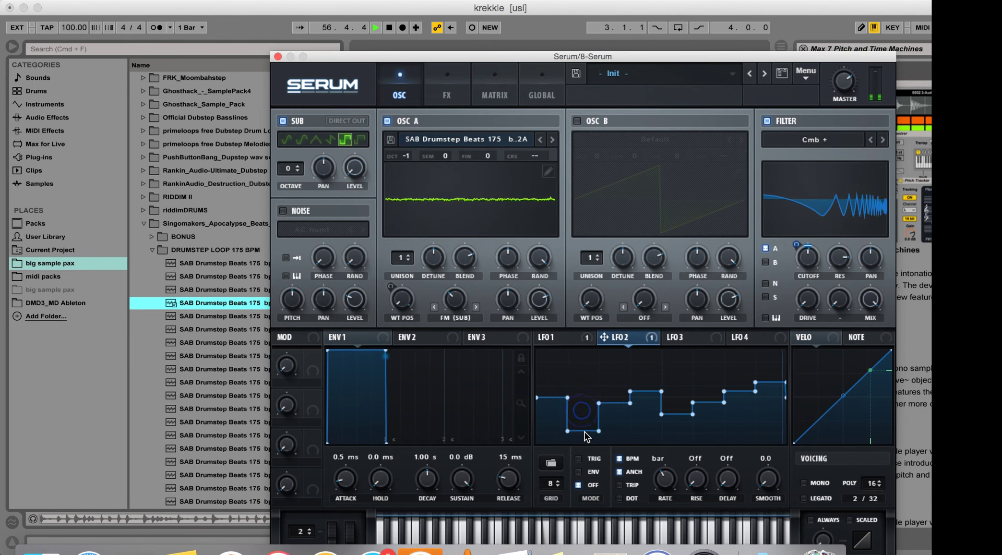
drag(647, 393, 659, 421)
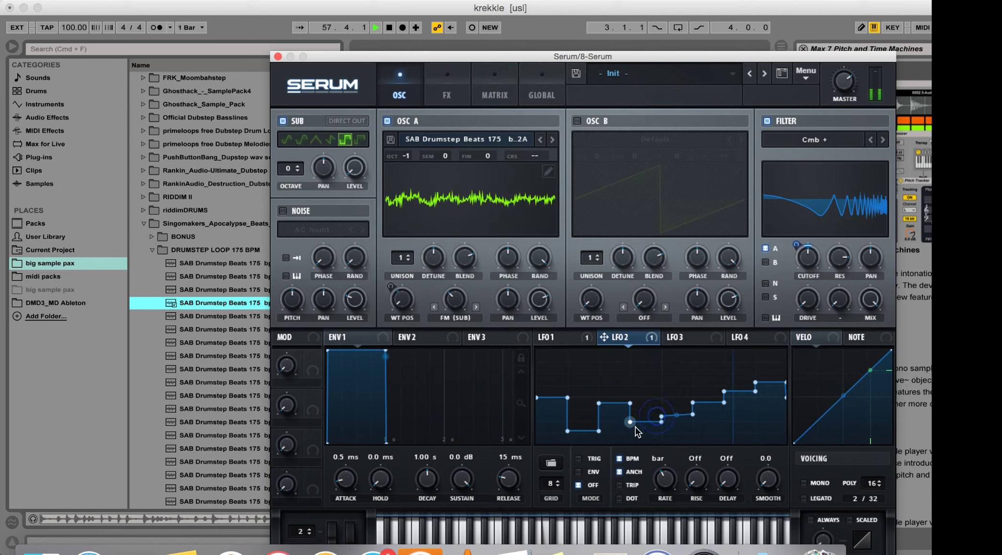
drag(701, 437, 747, 433)
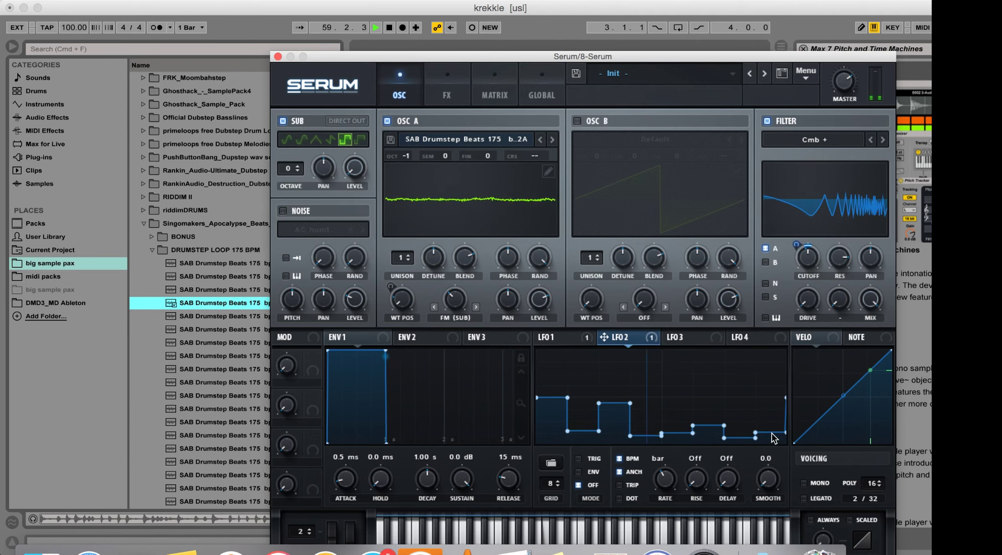
click(664, 436)
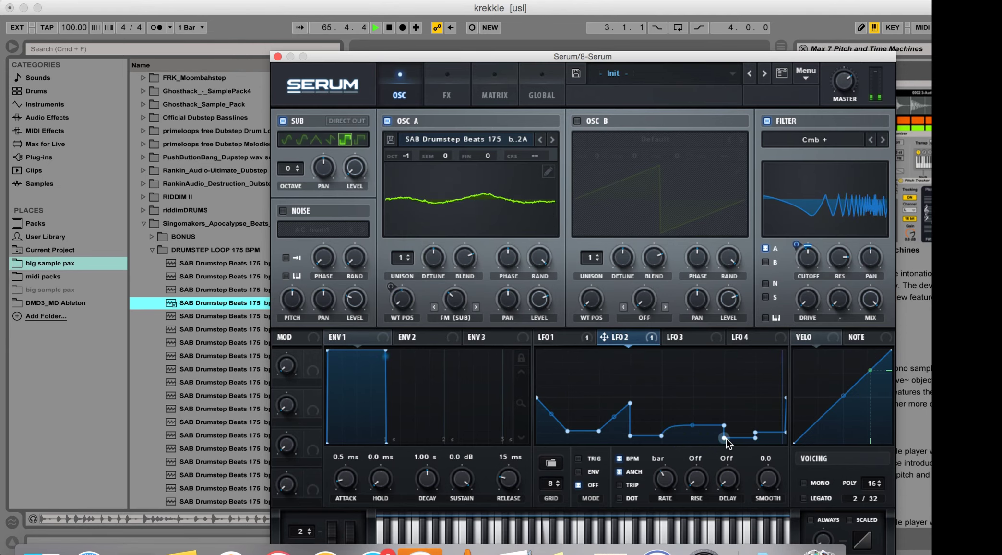
drag(727, 442, 726, 409)
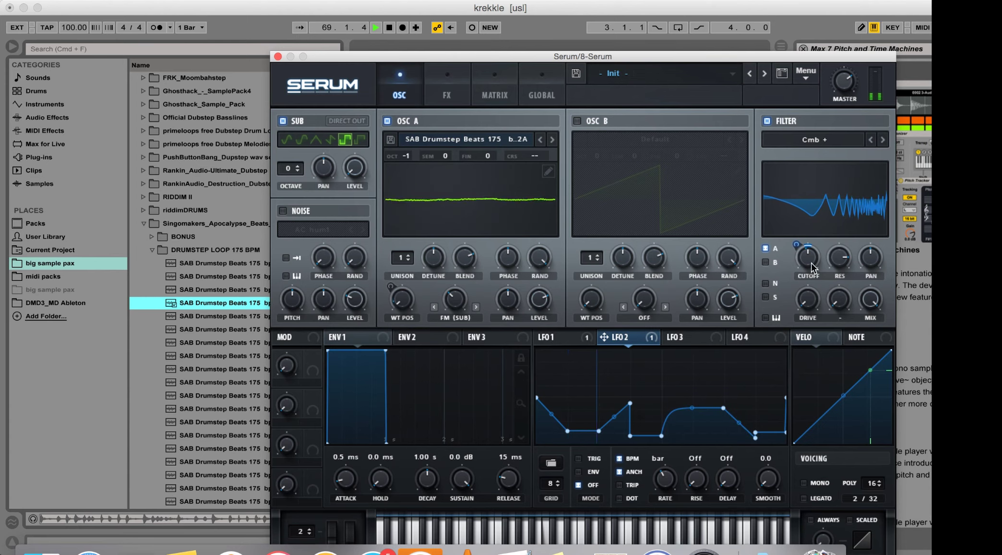
drag(808, 261, 806, 270)
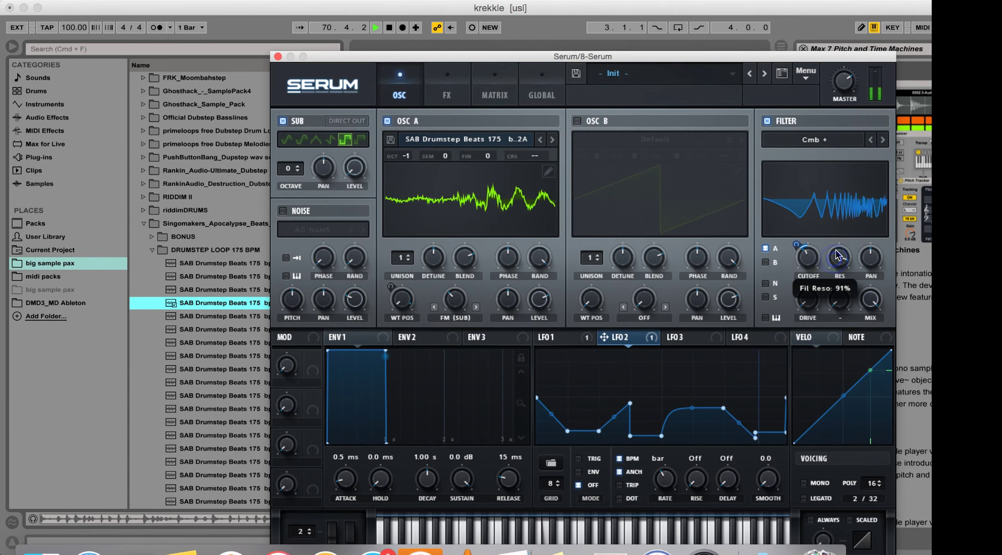
Switch the filter to Flanges > Cmb HL6+ and bring HL WID down to about 46%.
click(835, 143)
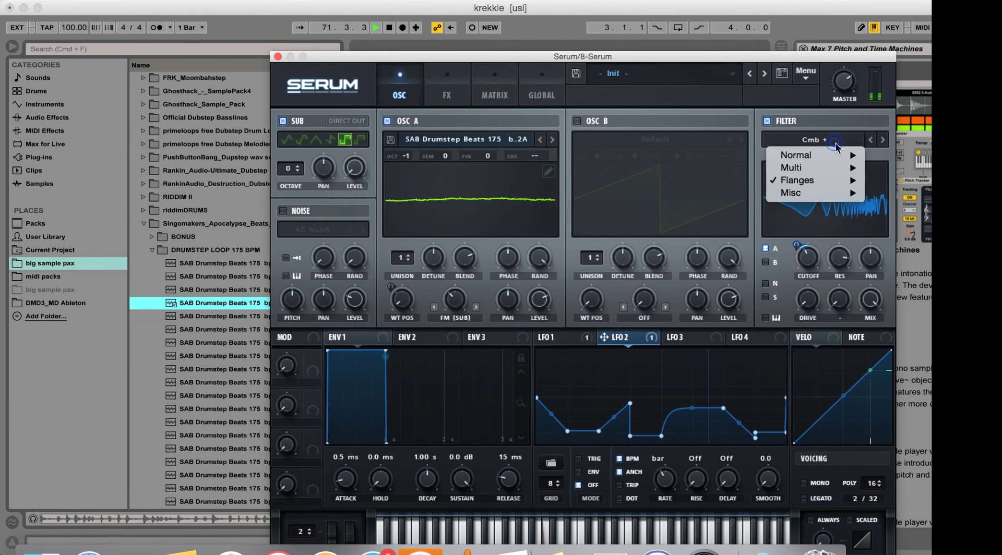
mouse_move(828, 181)
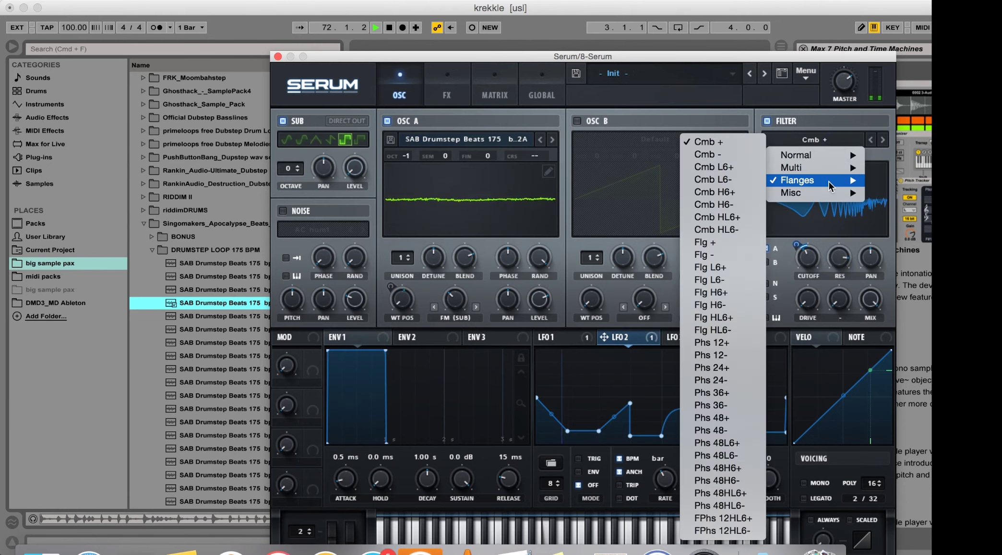
click(737, 218)
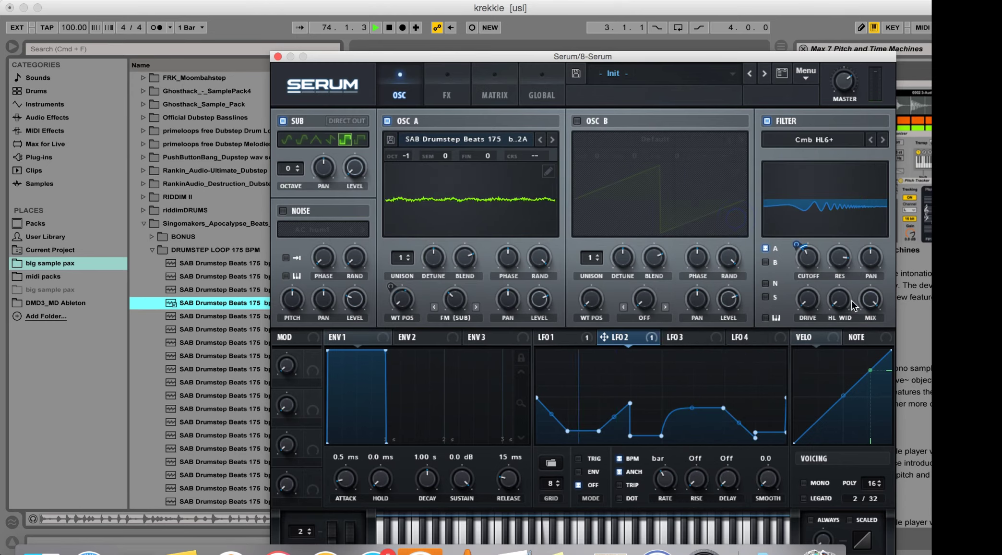
drag(839, 306, 854, 249)
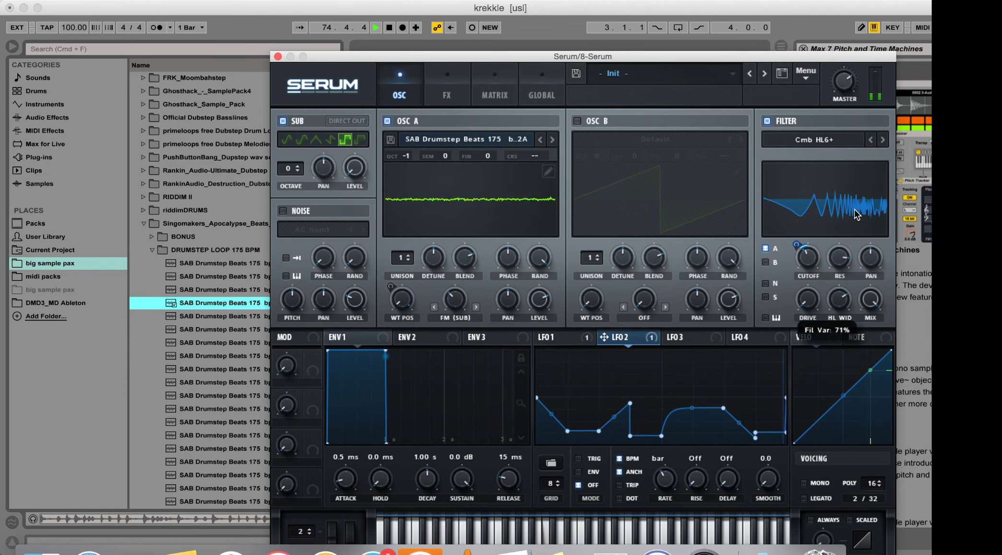
drag(856, 215, 846, 242)
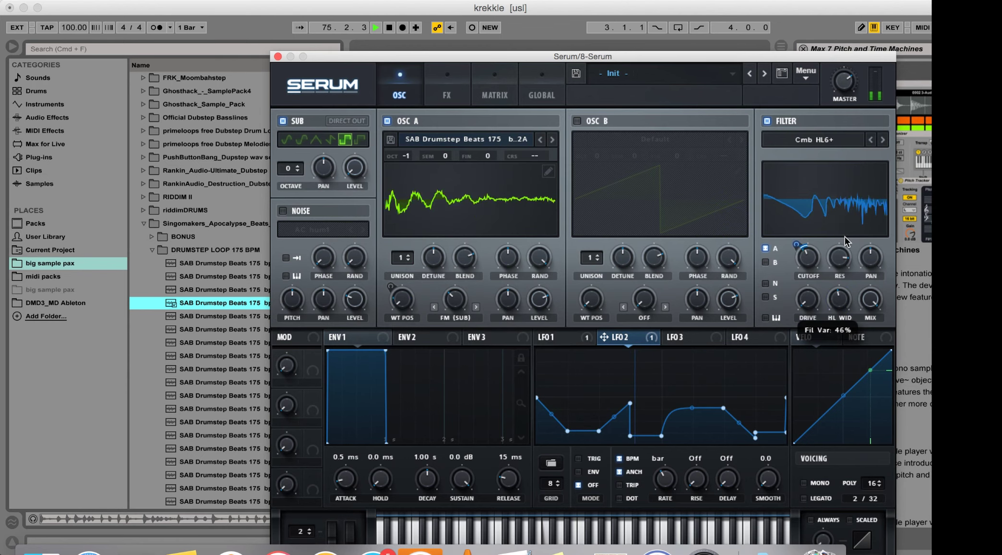
Route LFO 3 to HL WID at a 1/8 rate, raise resonance to 97%, and increase OSC A's FM.
click(695, 344)
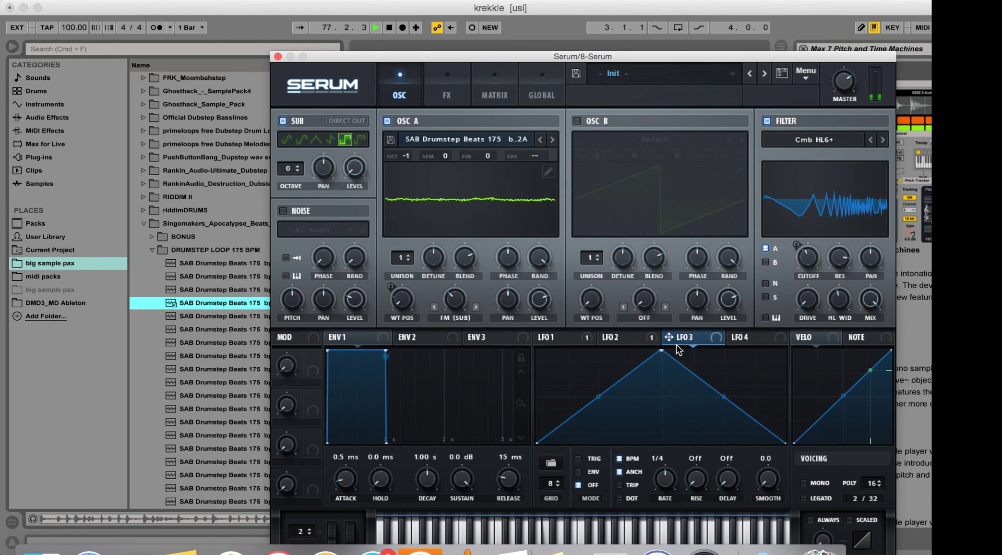
drag(669, 342, 832, 288)
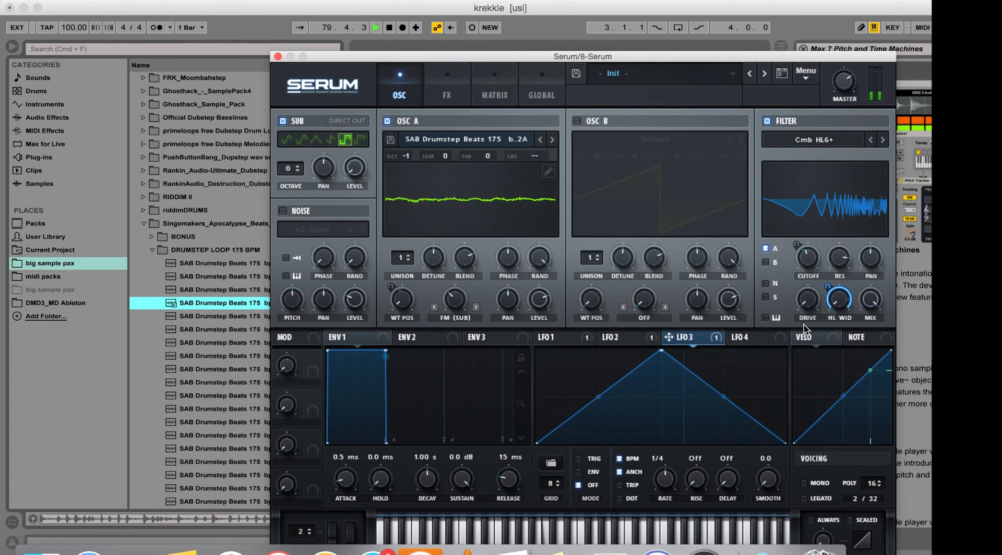
drag(664, 479, 667, 468)
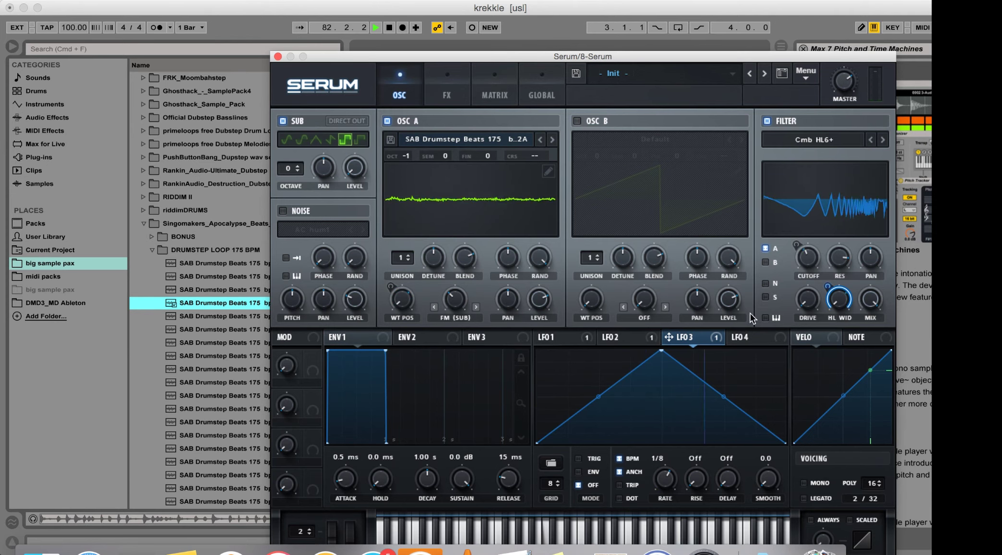
drag(840, 259, 838, 240)
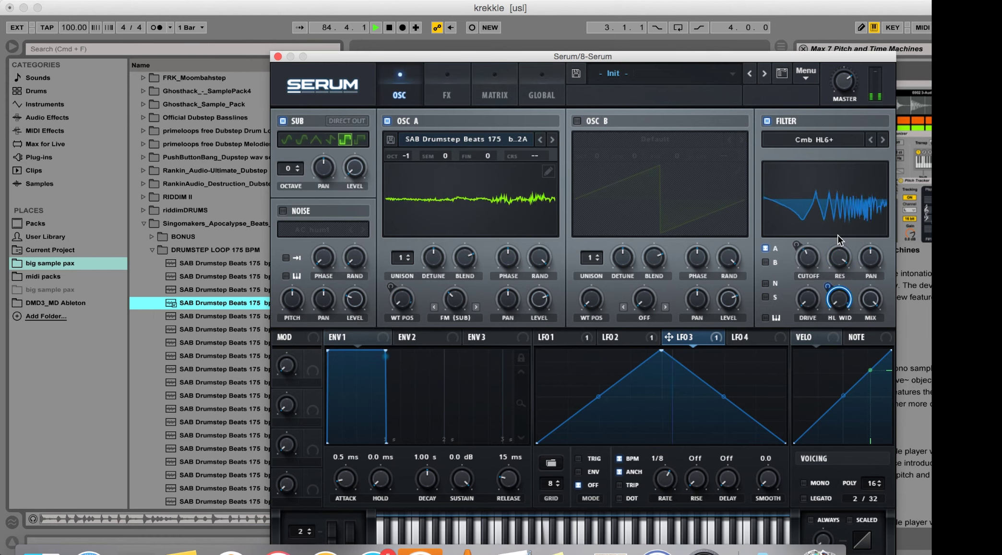
mouse_move(453, 310)
mouse_down()
mouse_move(451, 272)
mouse_move(440, 301)
mouse_up()
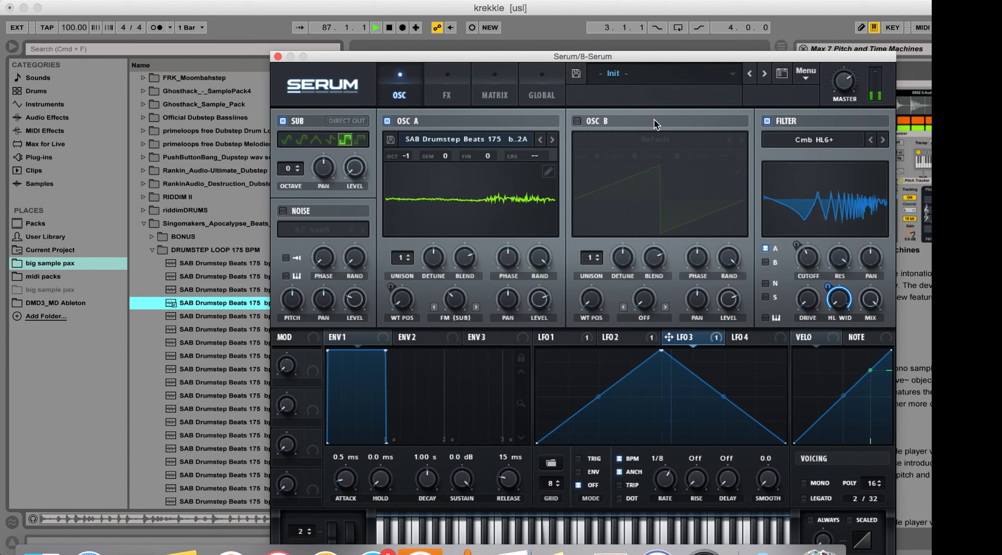
Turn on oscillator B and load the SAB Drumstep Beats 175 loop 06 as its wavetable.
click(578, 123)
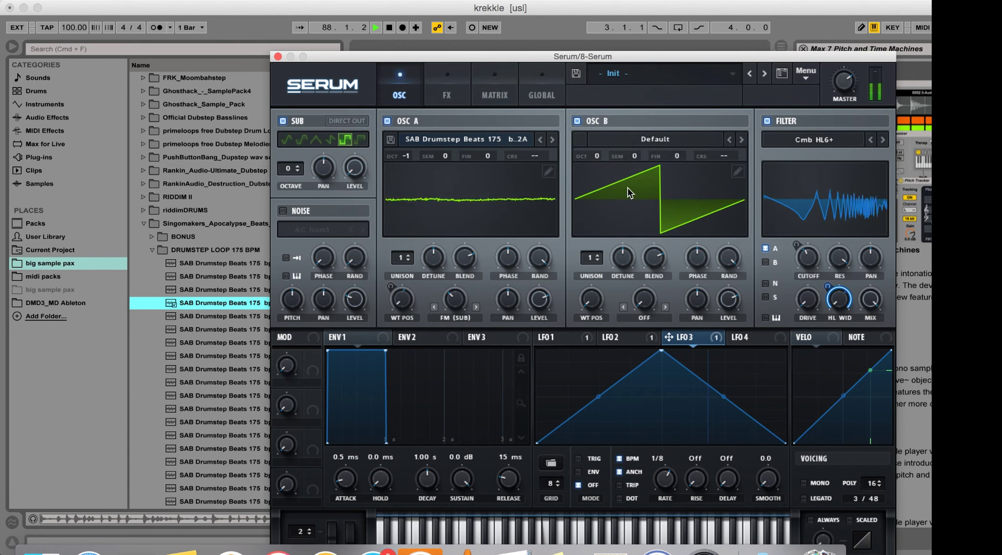
click(738, 172)
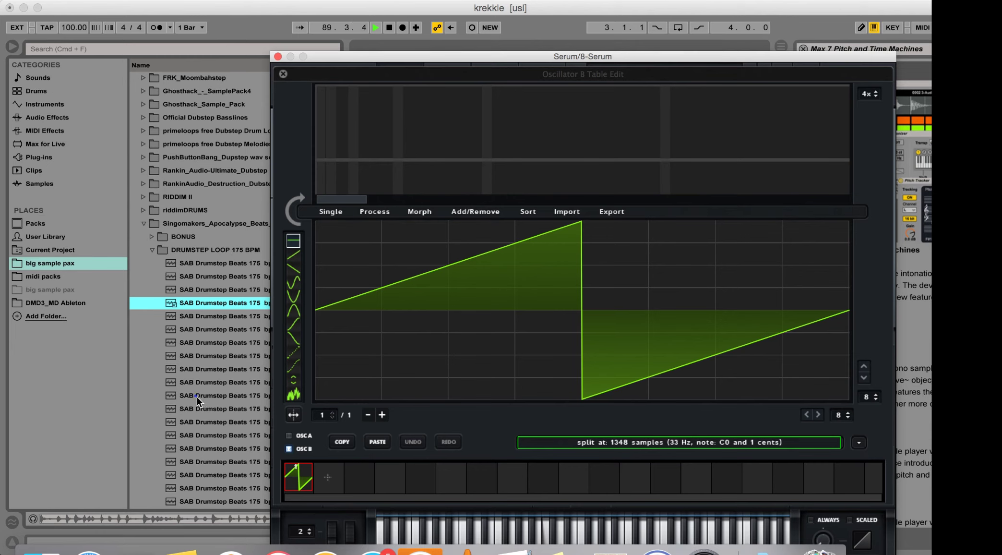
drag(195, 395, 494, 307)
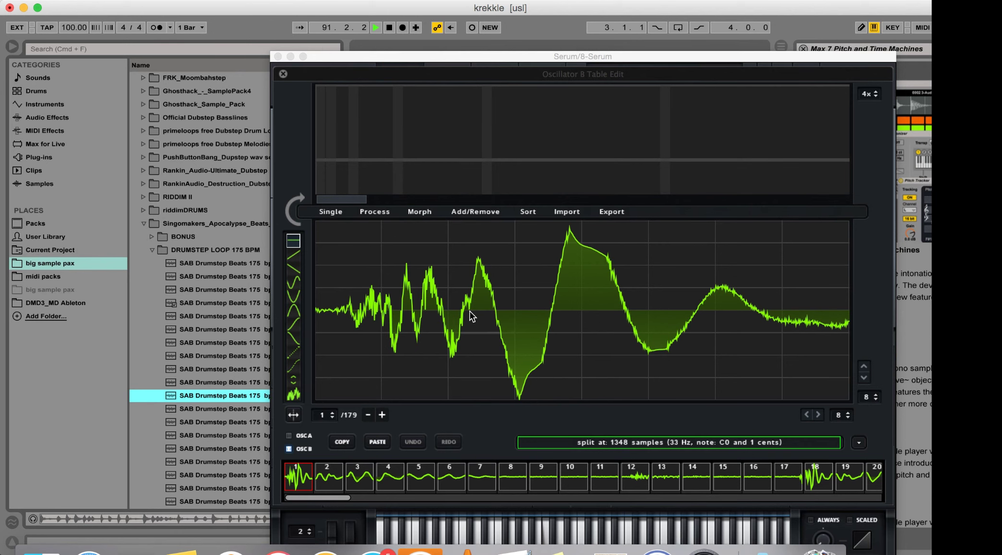
click(282, 74)
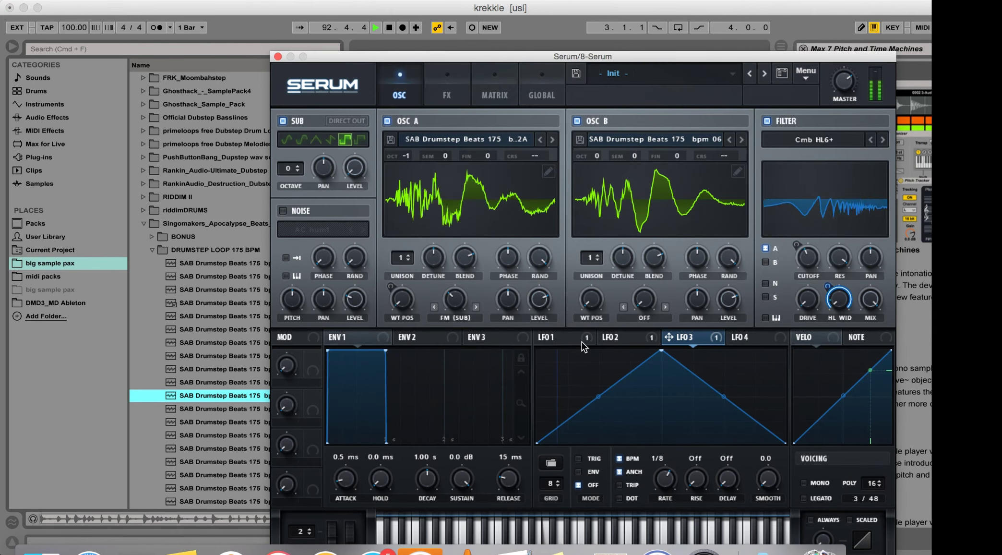
Sweep OSC B's wavetable position with LFO 1, set FM (From A) warp to ~67%, octave -2.
click(566, 341)
drag(590, 315, 593, 302)
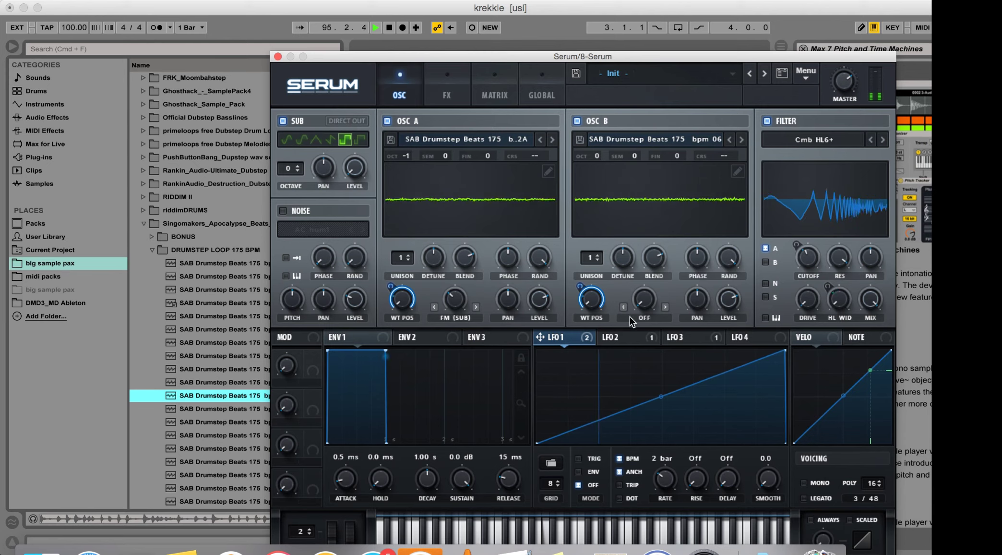
click(643, 316)
scroll(665, 515, down, 3)
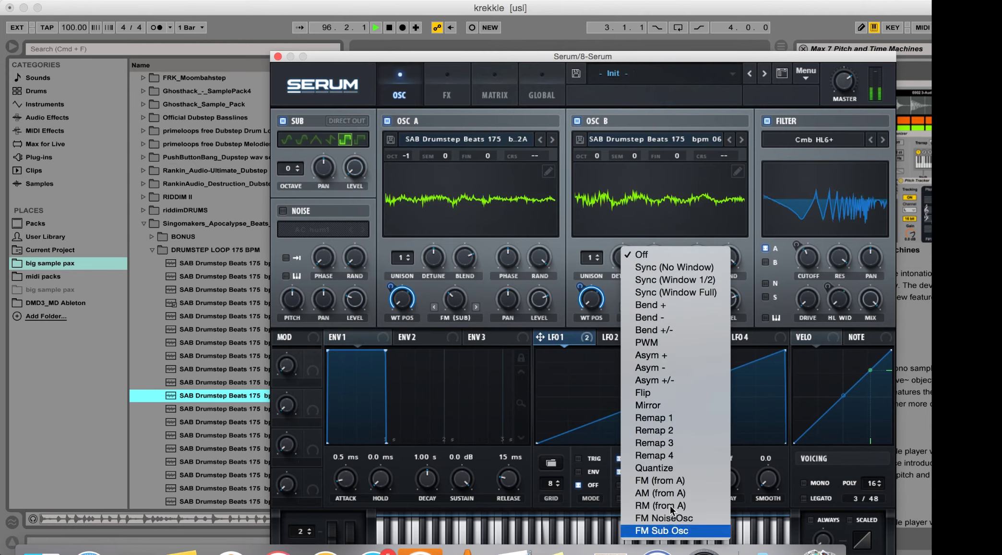
click(672, 484)
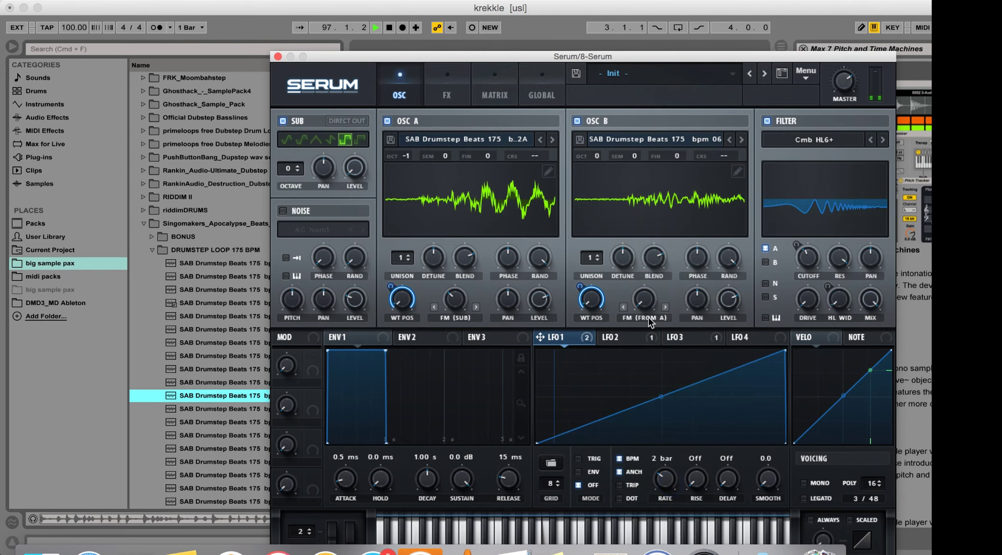
drag(644, 298, 659, 202)
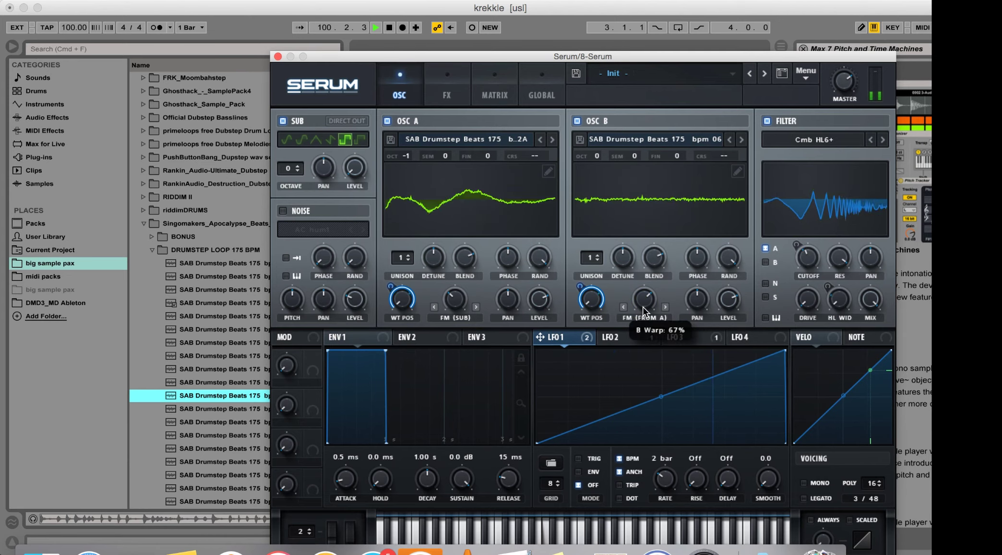
drag(595, 157, 597, 188)
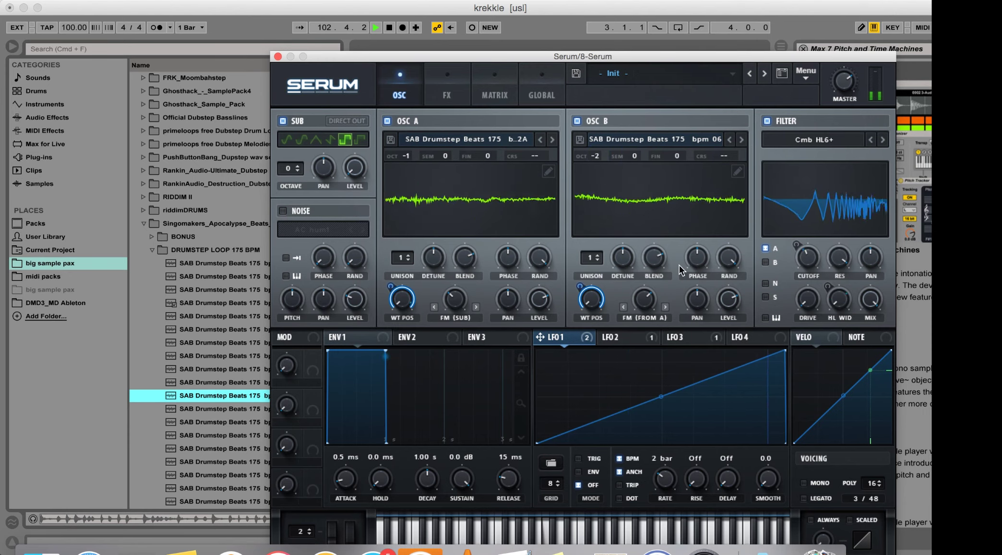
Route OSC B into the filter; set resonance 78%, cutoff ~96 Hz, drive 38%, OSC A FM 35%.
click(765, 264)
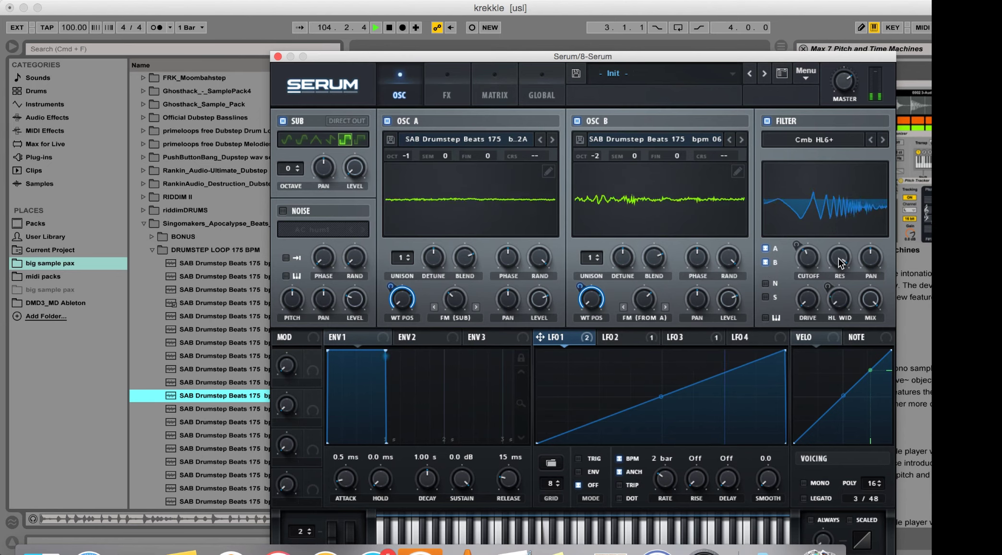
mouse_move(839, 258)
mouse_down()
mouse_move(827, 318)
mouse_move(827, 270)
mouse_up()
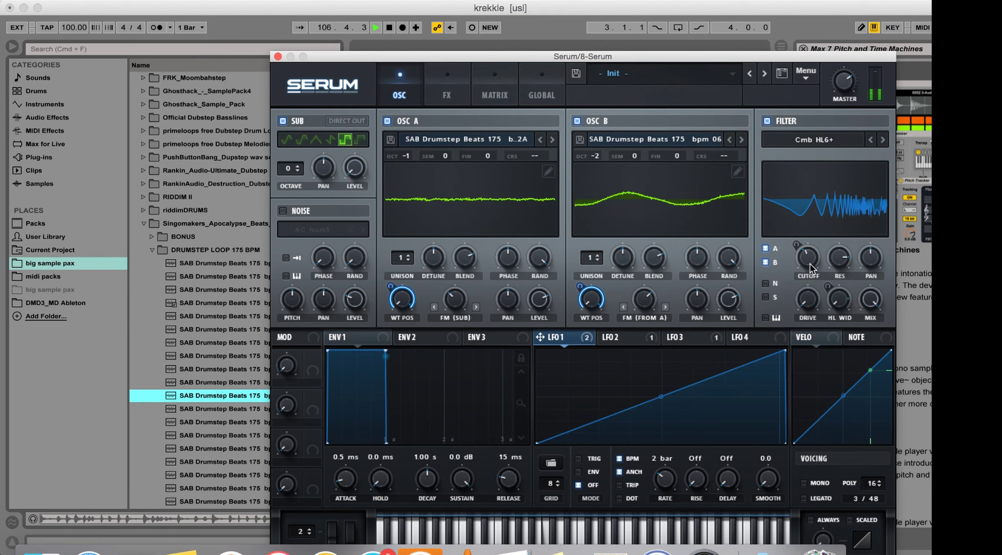
click(806, 278)
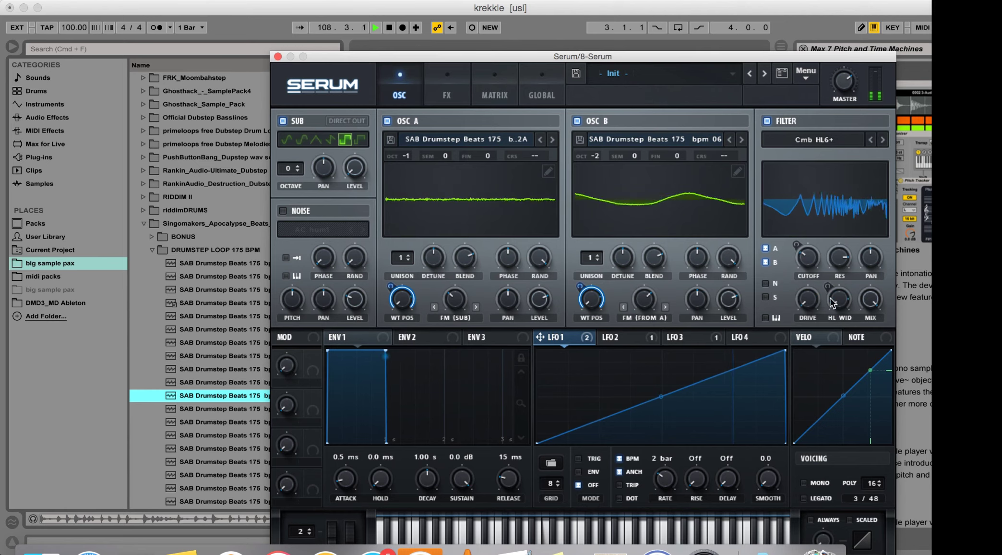
drag(809, 302, 811, 245)
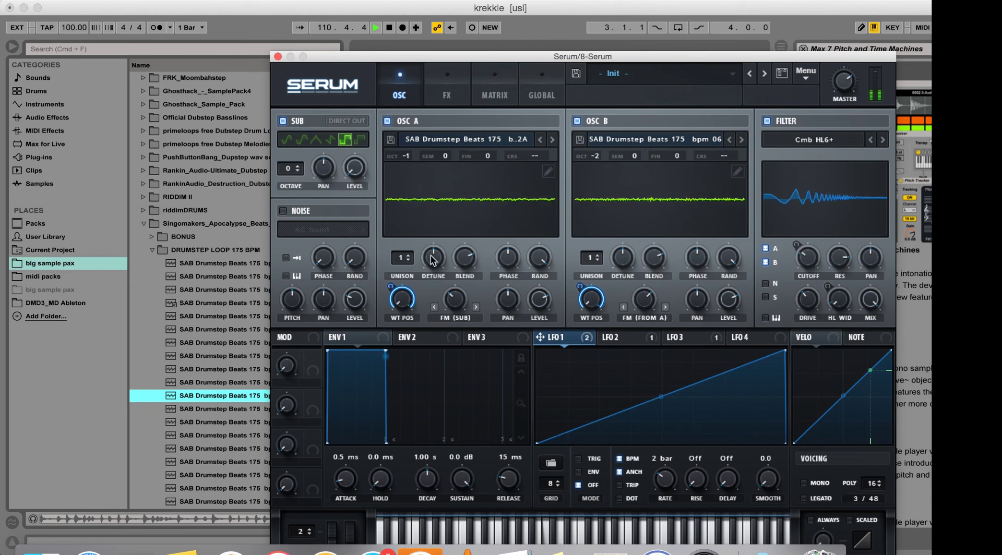
drag(455, 306, 448, 296)
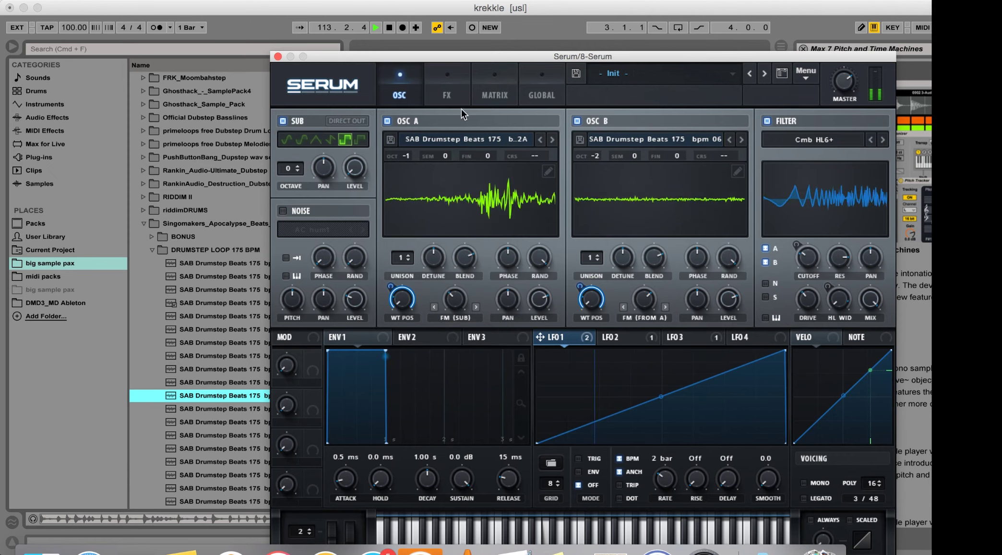
Enable the compressor effect in multiband mode with its release set to about 429 ms.
click(446, 95)
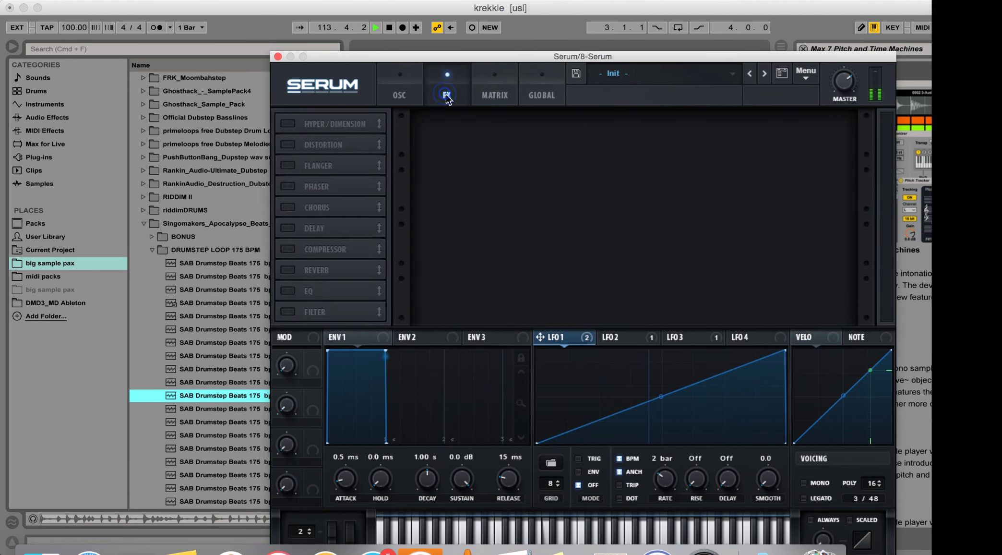
click(288, 249)
click(695, 152)
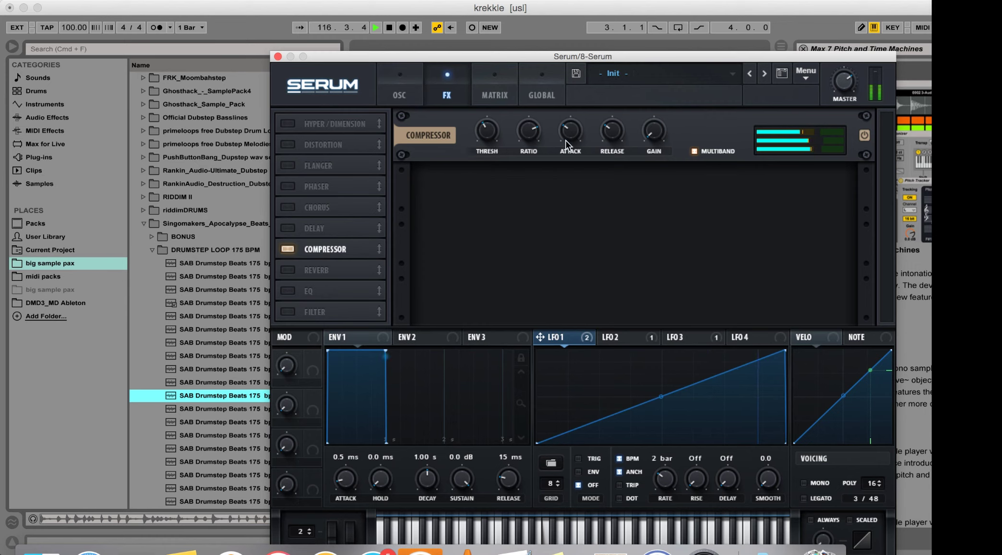
drag(608, 133, 619, 91)
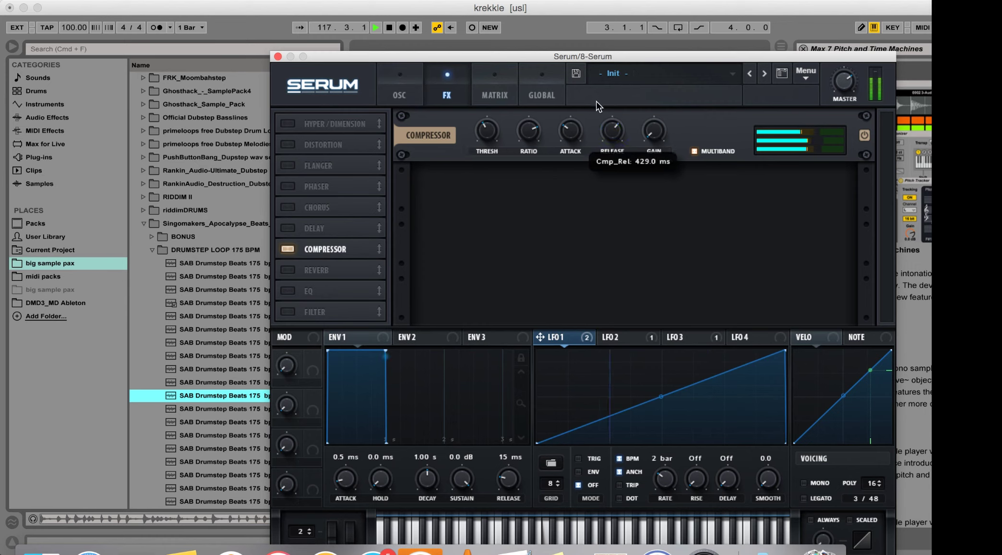
mouse_move(573, 136)
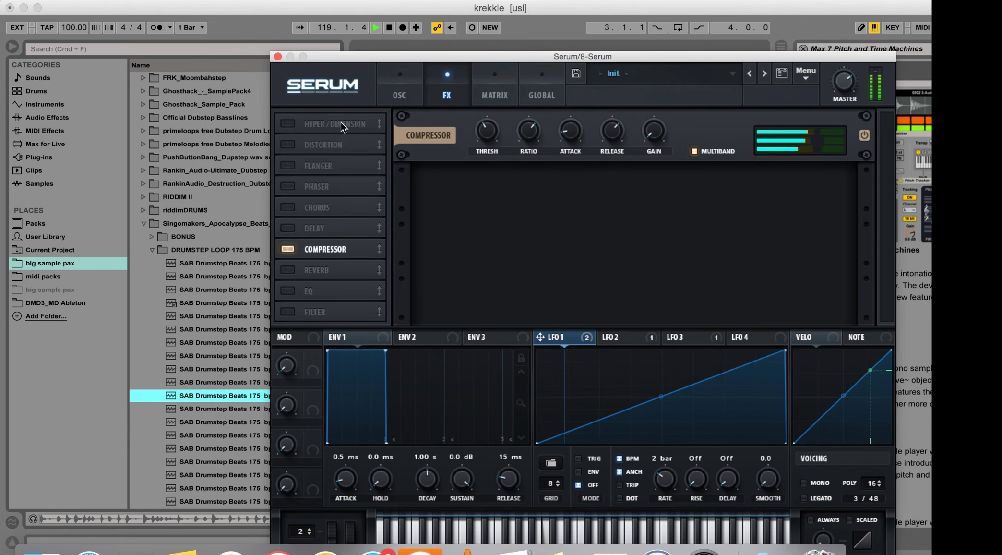
click(400, 96)
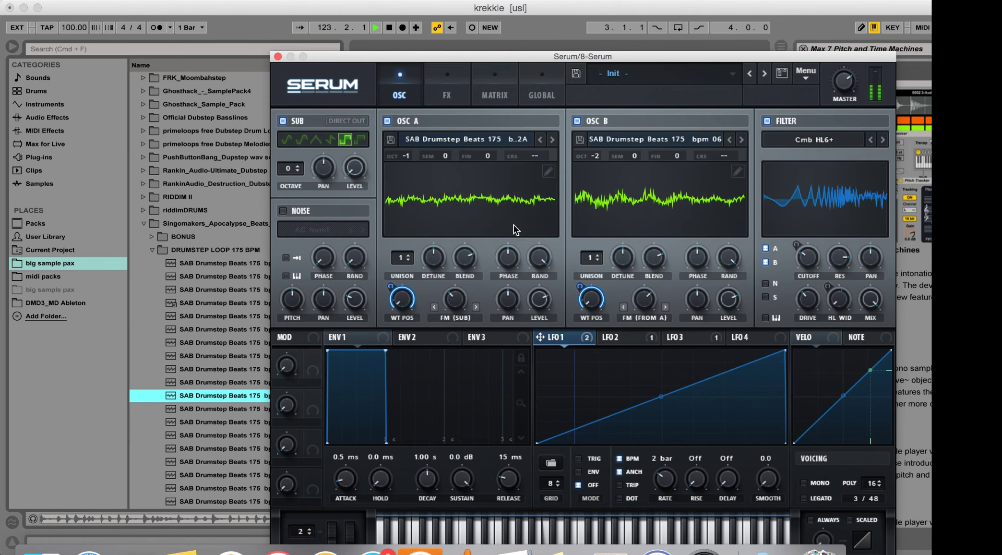
click(410, 157)
drag(411, 156, 410, 172)
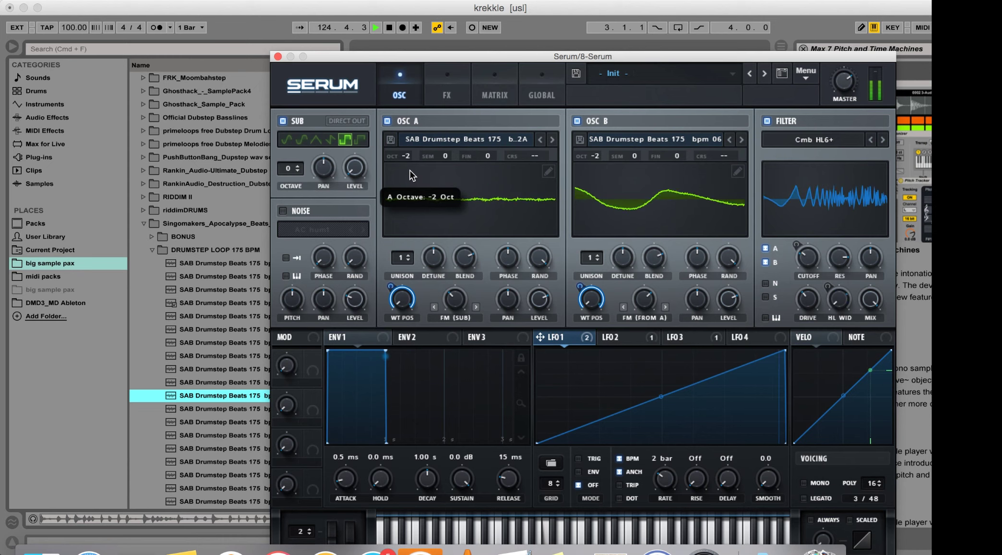
drag(410, 168, 412, 163)
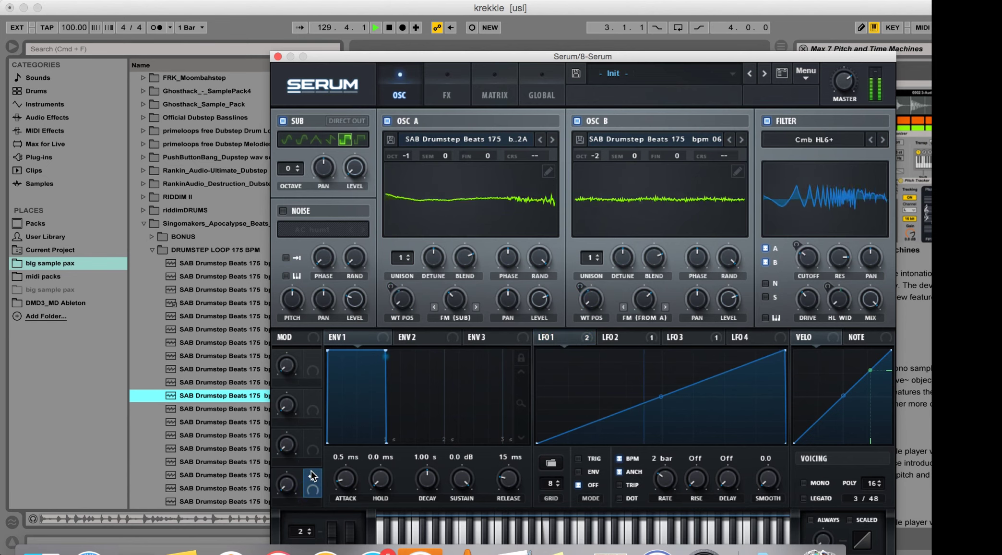
Assign Macro 4 to OSC A's wavetable position and an OSC B knob, sweep it fully up, then return to 0%.
drag(313, 478, 402, 303)
drag(313, 475, 633, 271)
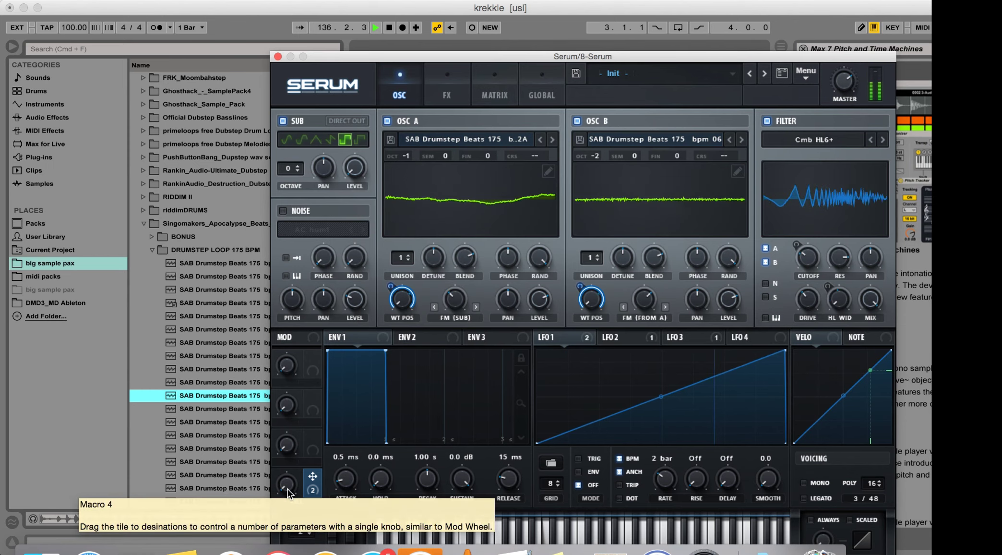
drag(288, 492, 277, 409)
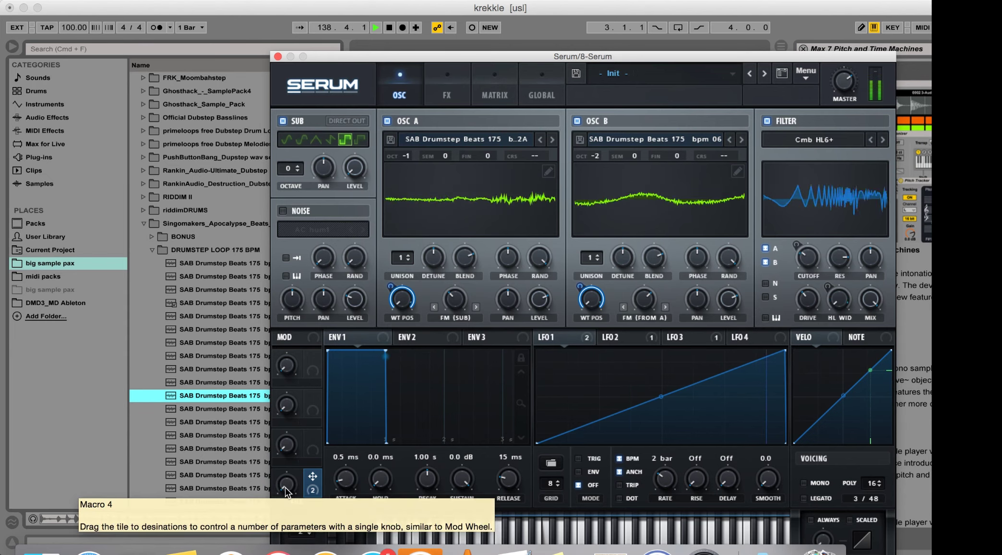
drag(285, 491, 287, 289)
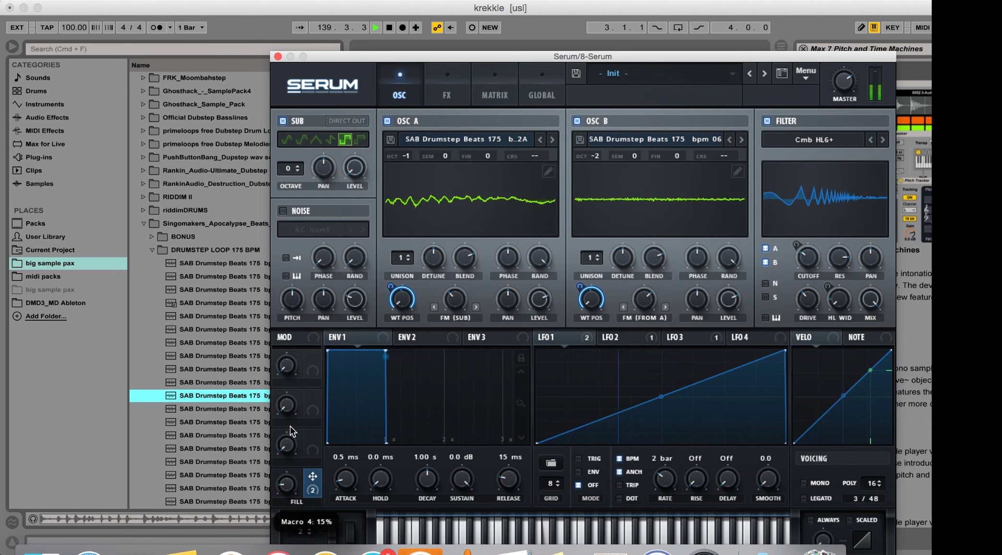
drag(286, 484, 286, 508)
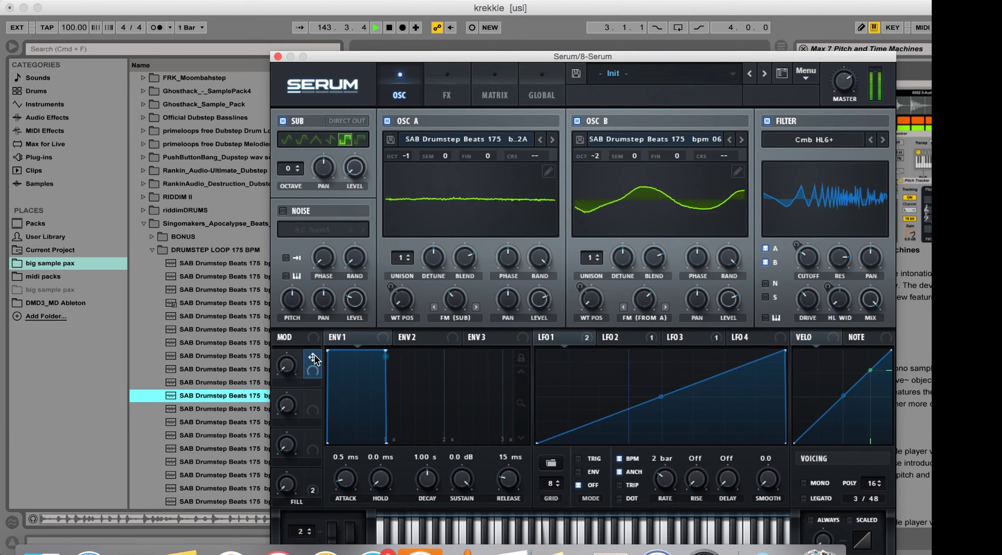
Assign Macro 1 to OSC A's FM (Sub) and Macro 2 to OSC B's FM (From A), naming them FM A and FM B.
drag(464, 300, 452, 306)
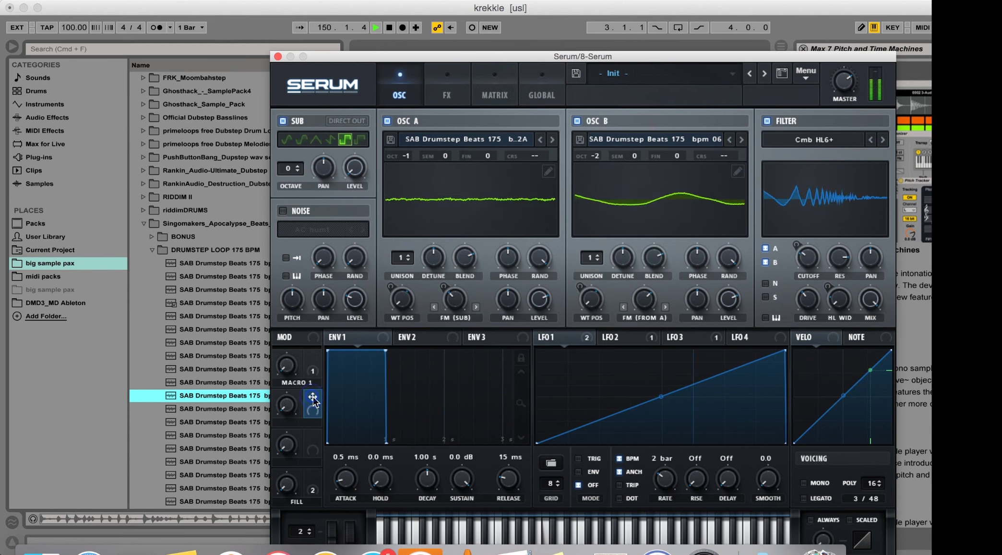
drag(641, 325, 651, 307)
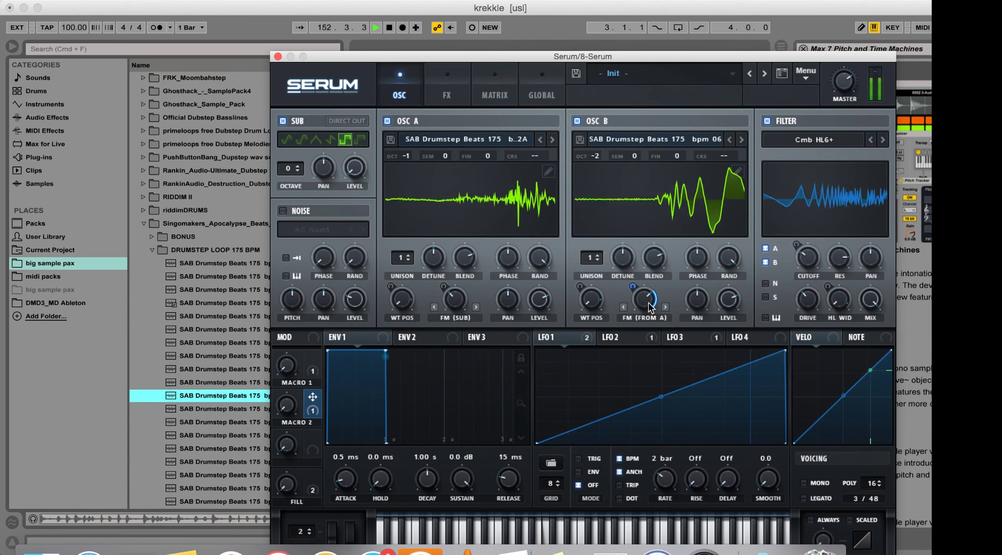
double_click(290, 383)
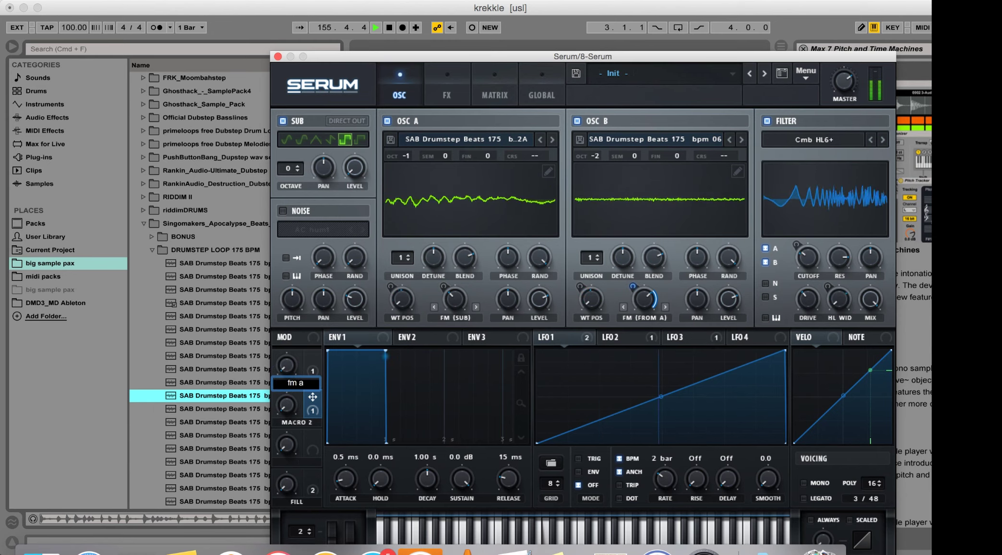
double_click(294, 425)
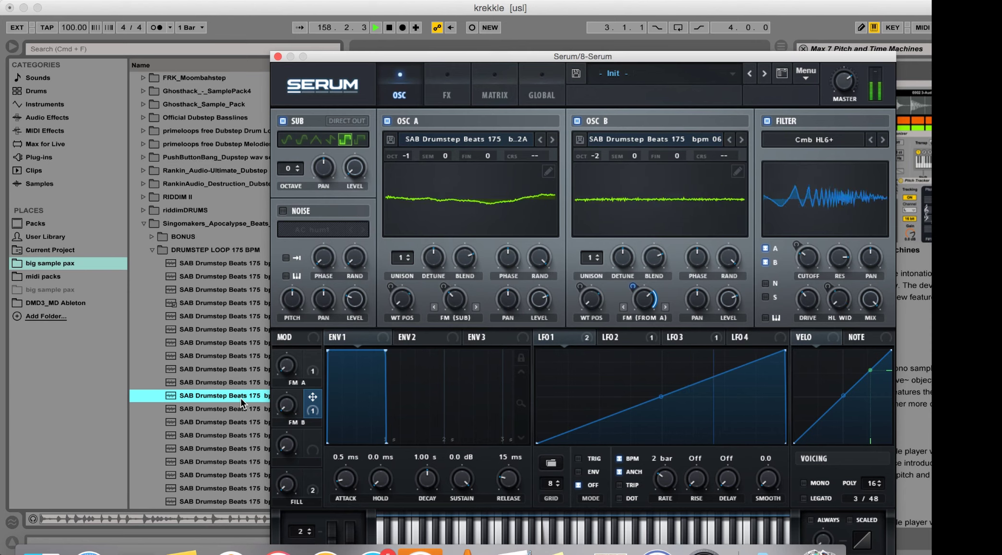
Set OSC B's base FM and Macro 2 depth, test both macros, leaving FM B at 0% and FM A near 30%.
drag(283, 368, 285, 316)
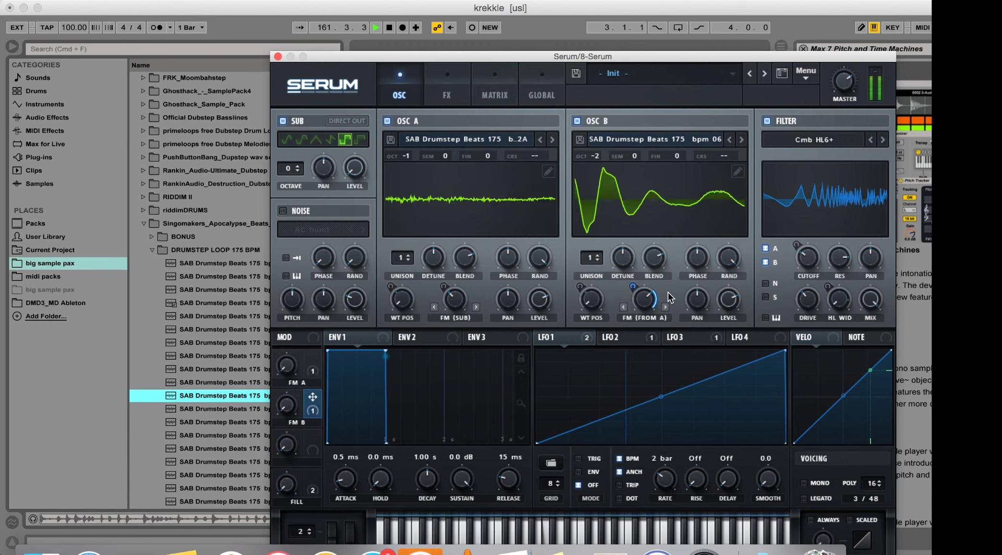
drag(647, 303, 638, 323)
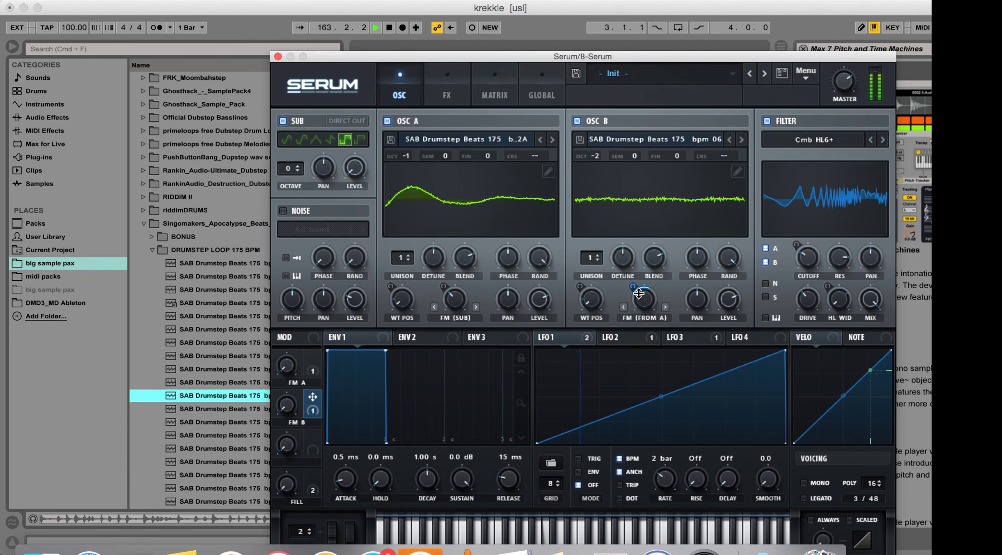
drag(638, 290, 638, 258)
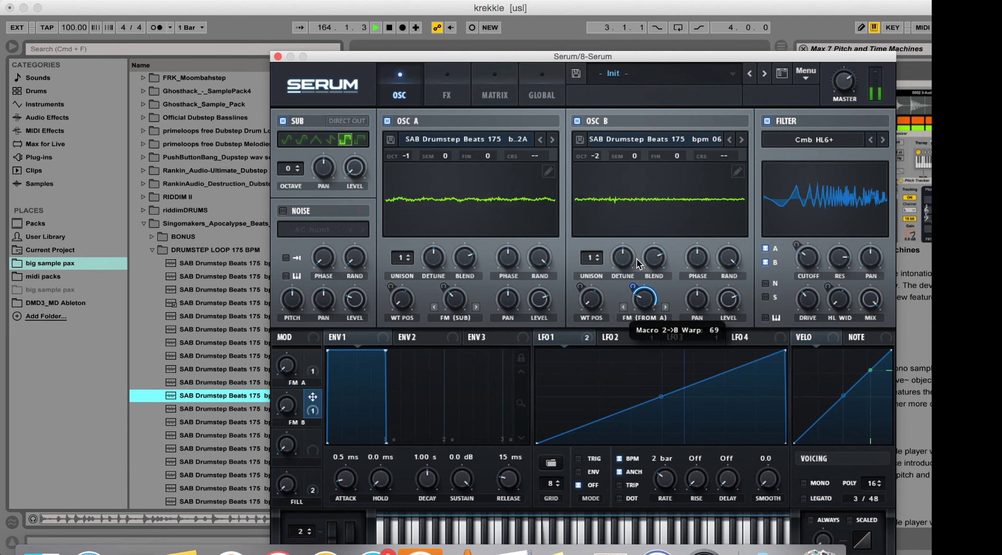
click(289, 401)
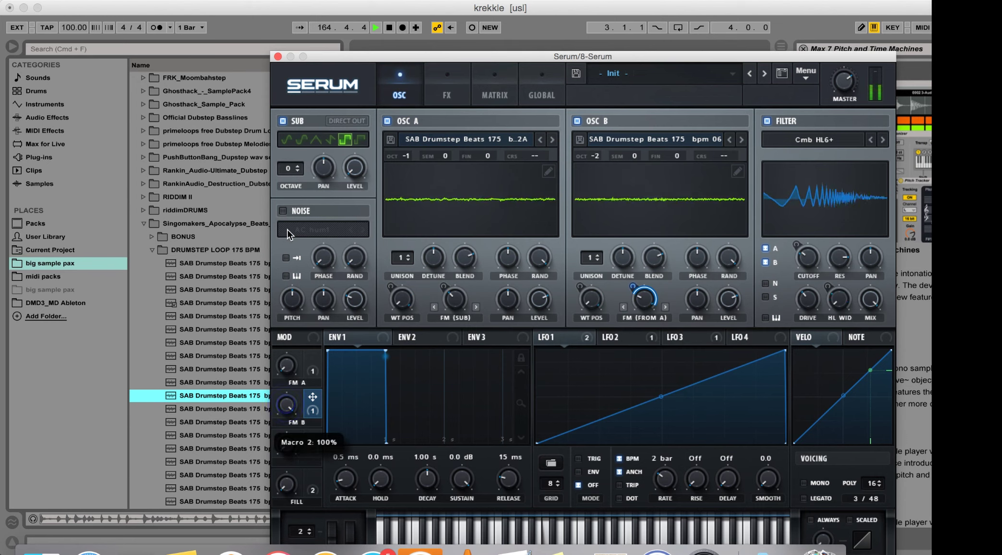
drag(289, 238, 282, 469)
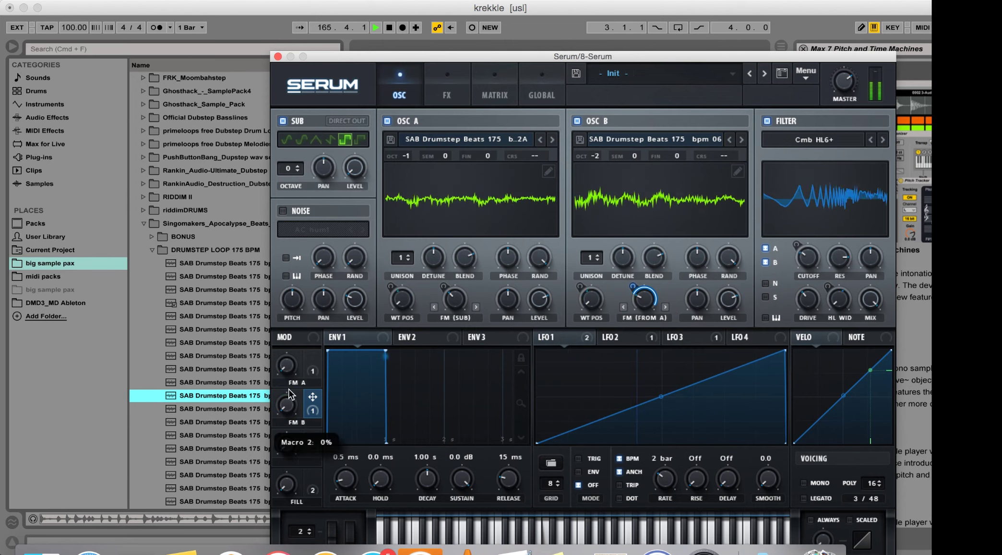
mouse_move(287, 367)
mouse_down()
mouse_move(291, 329)
mouse_move(282, 380)
mouse_up()
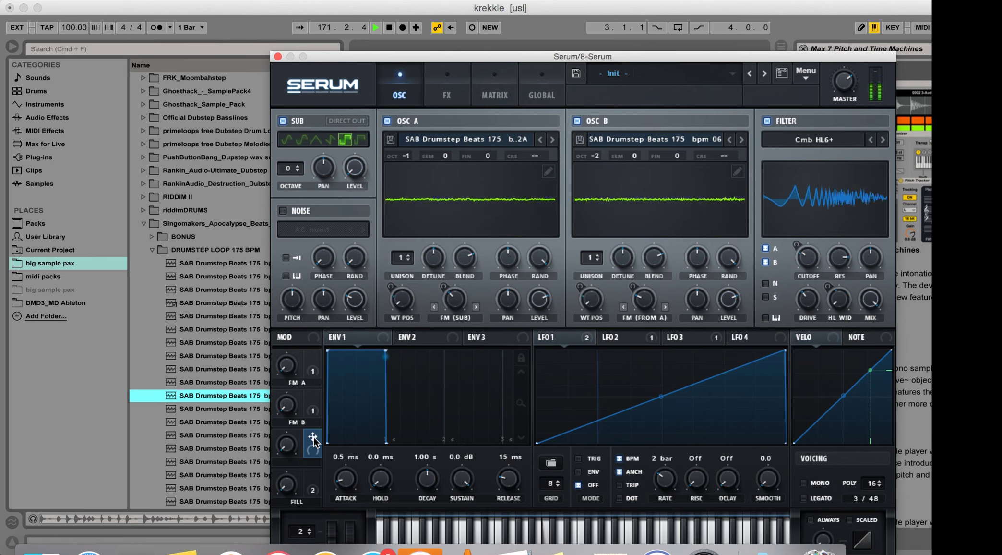
Assign Macro 3 to the filter cutoff and rename it F CUTOFF.
drag(905, 245, 811, 267)
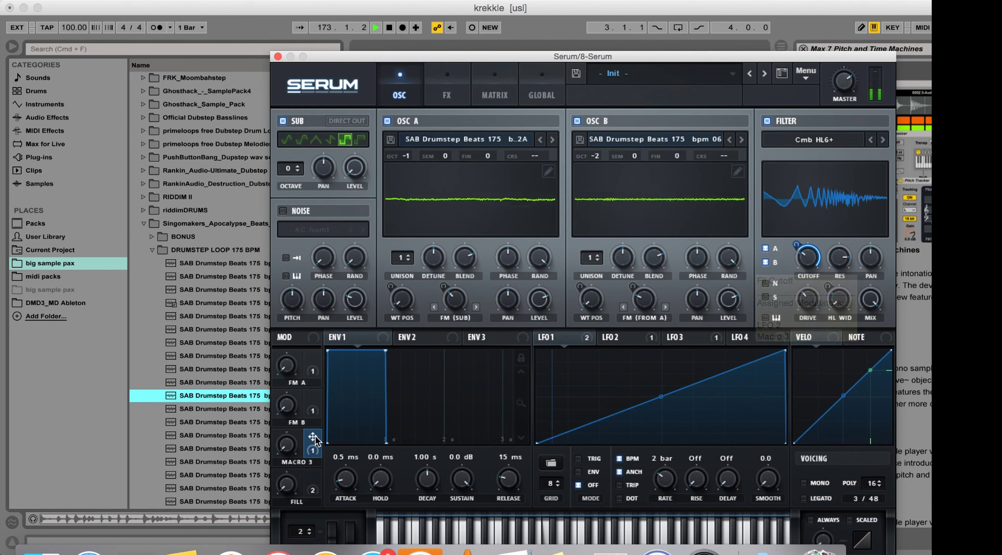
double_click(291, 464)
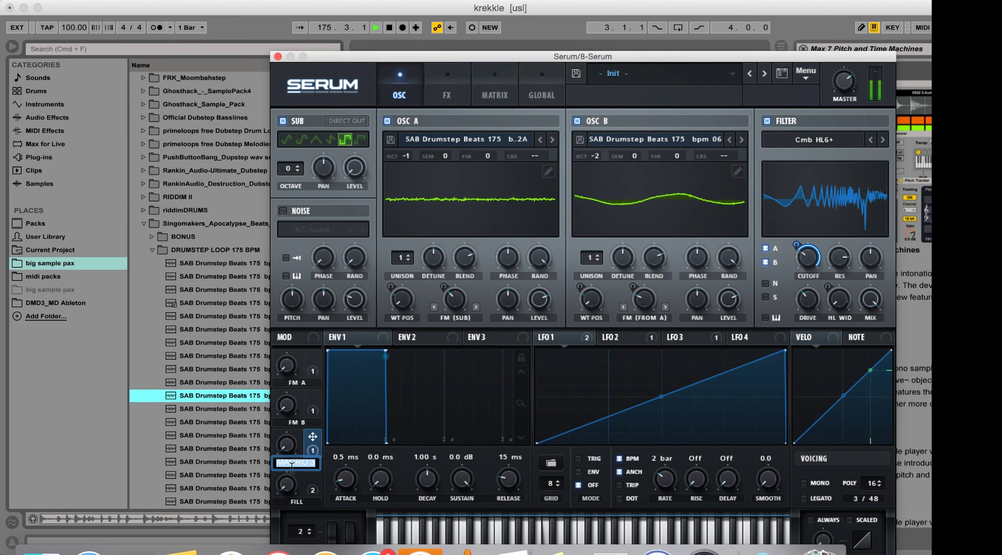
text(f c)
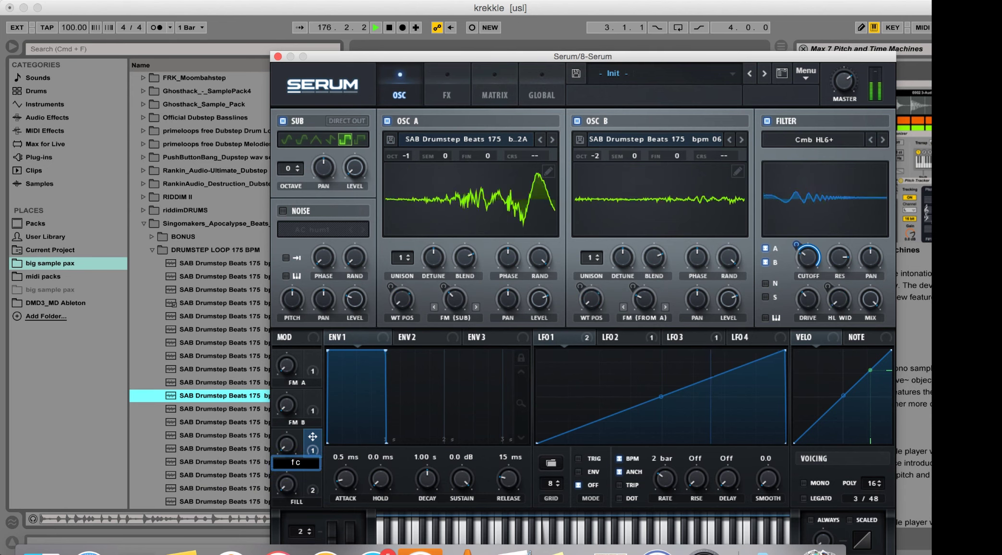
text(utoff)
key(Return)
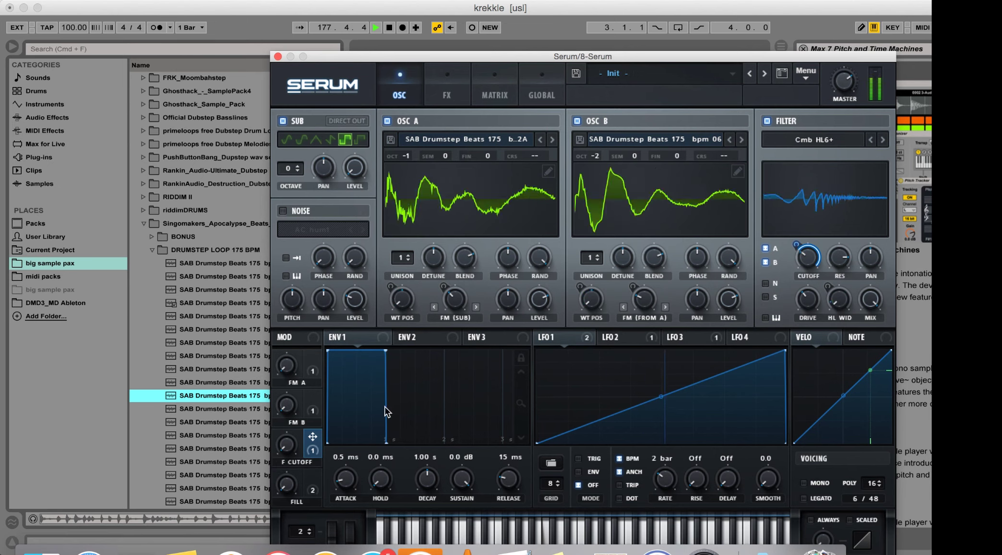
Test the F CUTOFF macro by sweeping it fully up, then back to 0%.
drag(287, 446, 290, 400)
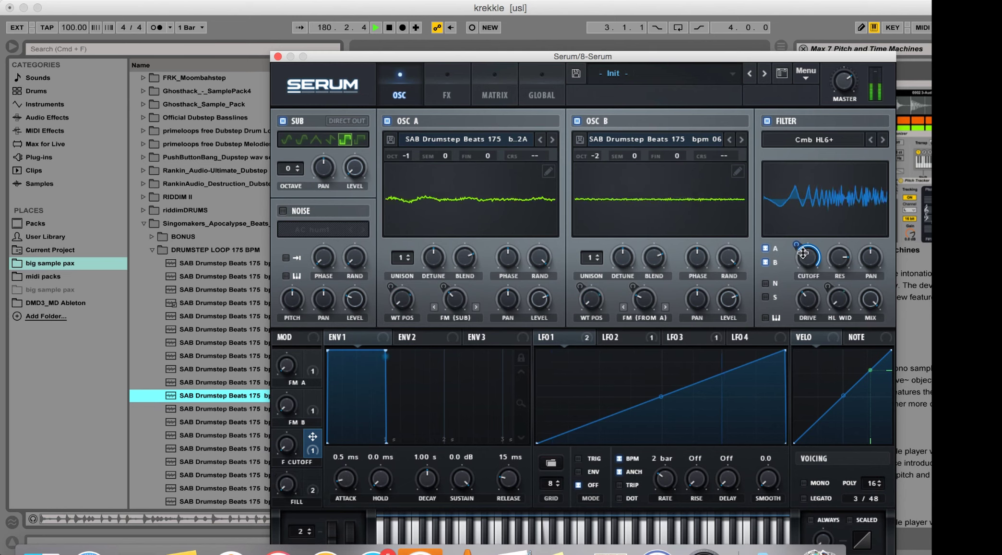
mouse_move(801, 252)
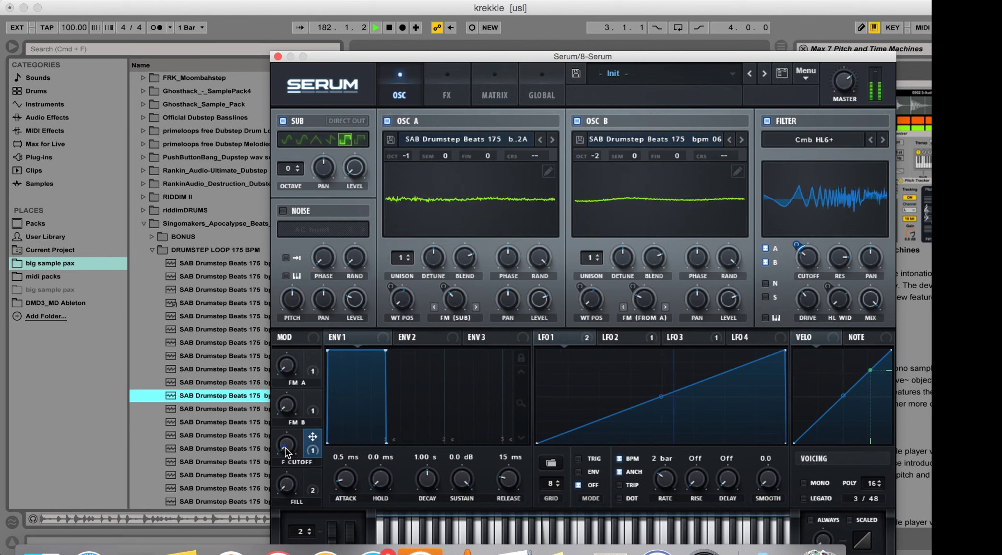
drag(285, 451, 312, 132)
mouse_move(806, 269)
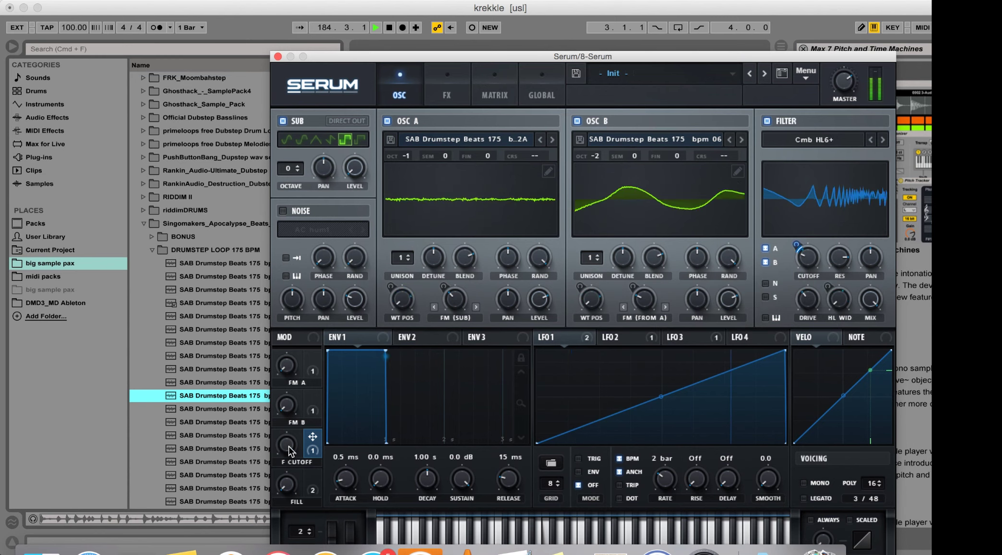
drag(287, 444, 286, 480)
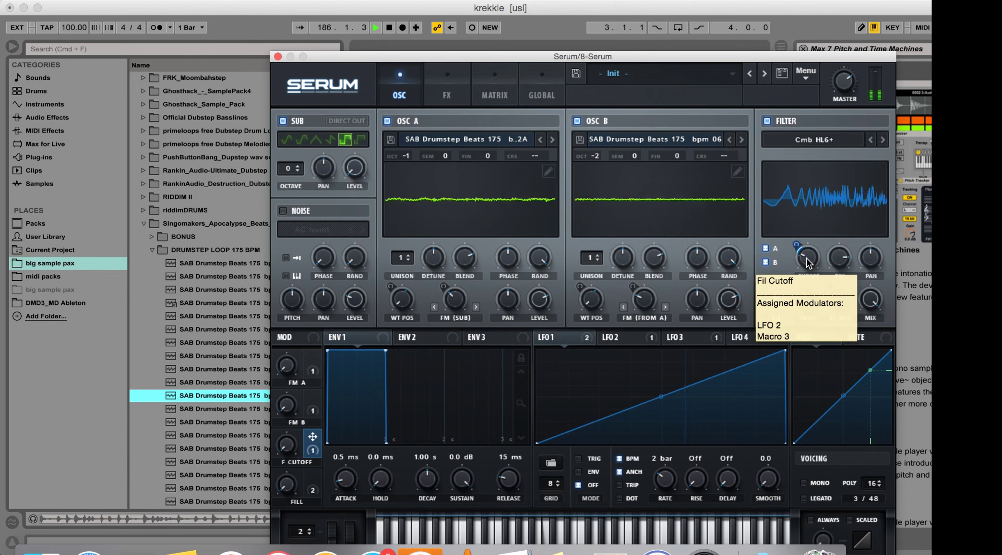
Lower the filter's base cutoff and trim the macro's cutoff modulation depth to about 17.
mouse_move(808, 261)
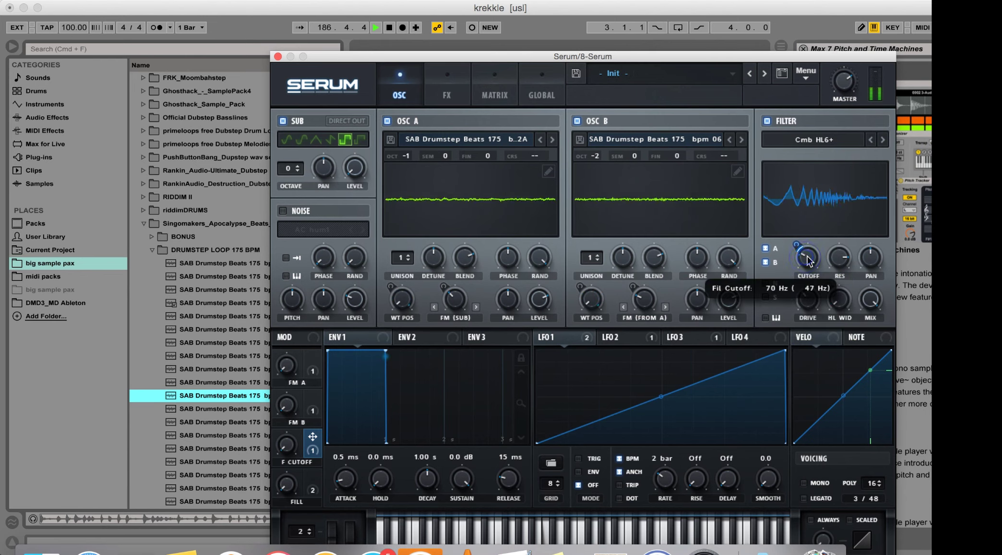
drag(808, 260, 808, 268)
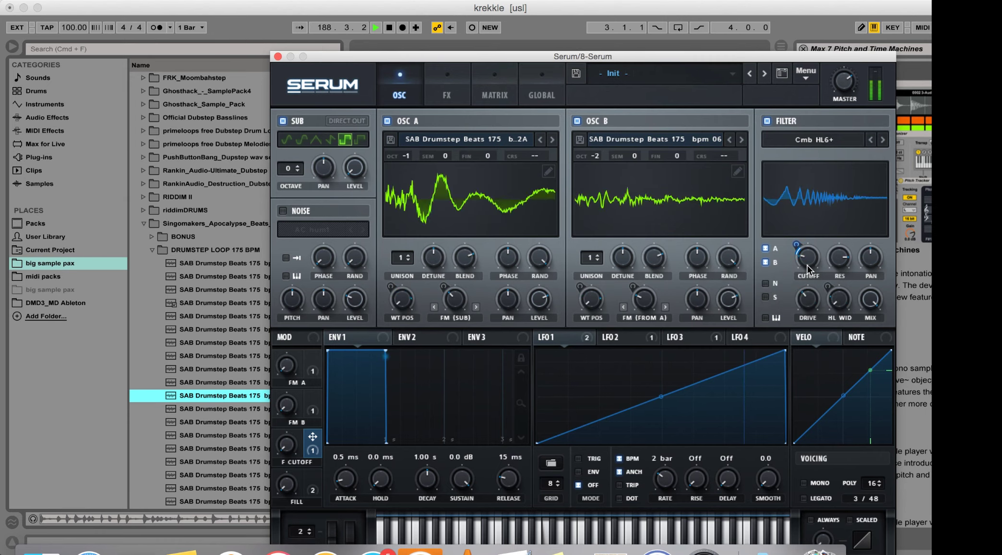
drag(286, 446, 287, 413)
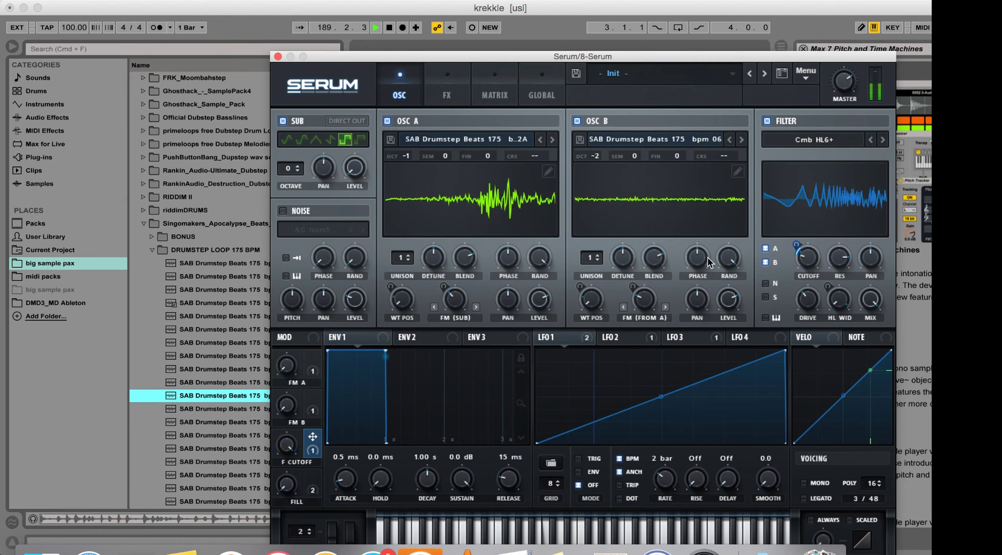
mouse_move(799, 245)
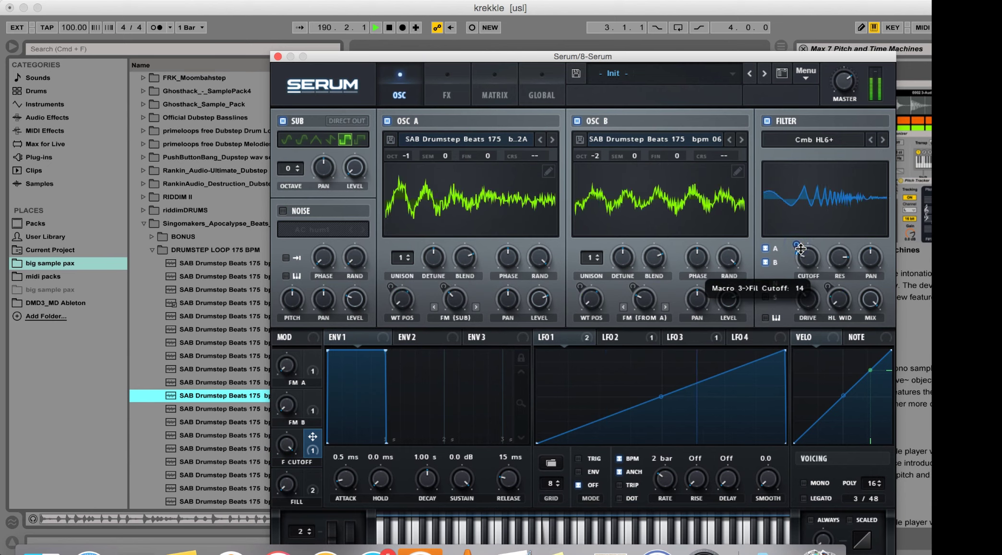
drag(799, 246, 799, 245)
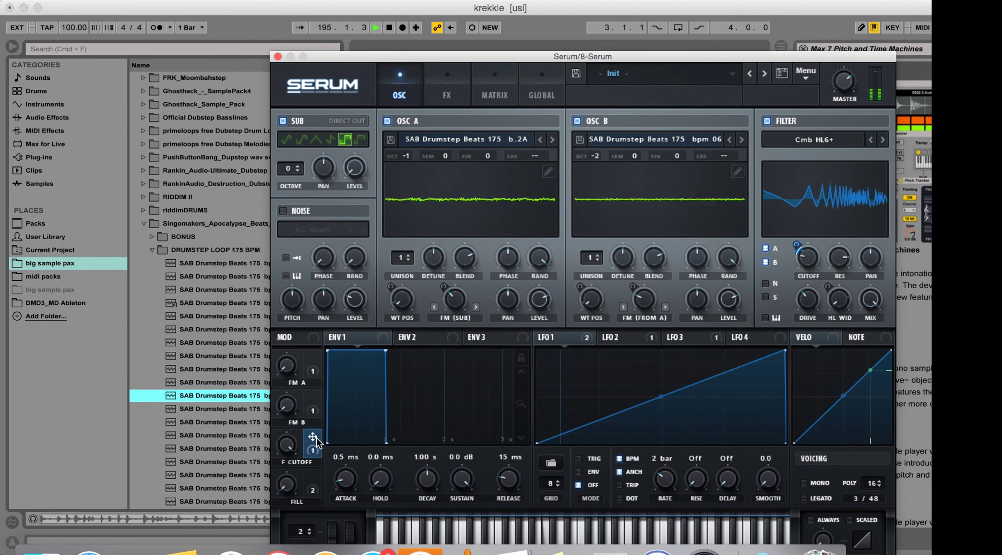
click(287, 445)
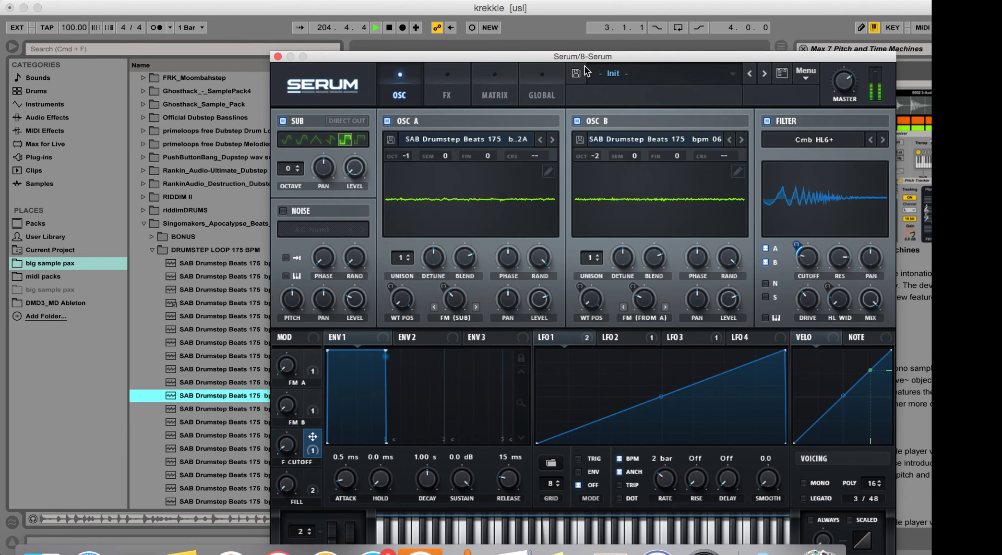
Load a new SAB Drumstep Beats 175 drum loop as oscillator A's wavetable.
click(548, 172)
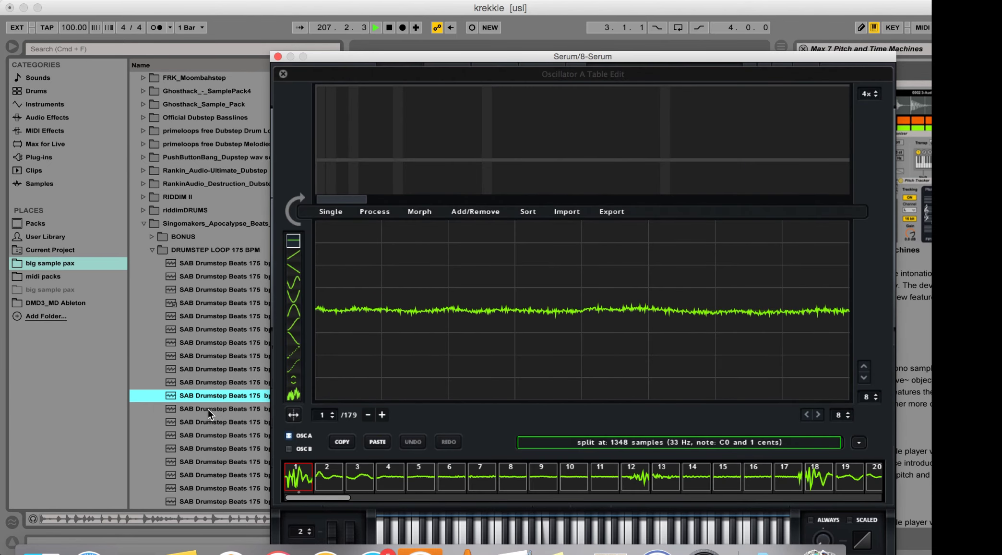
drag(208, 409, 478, 312)
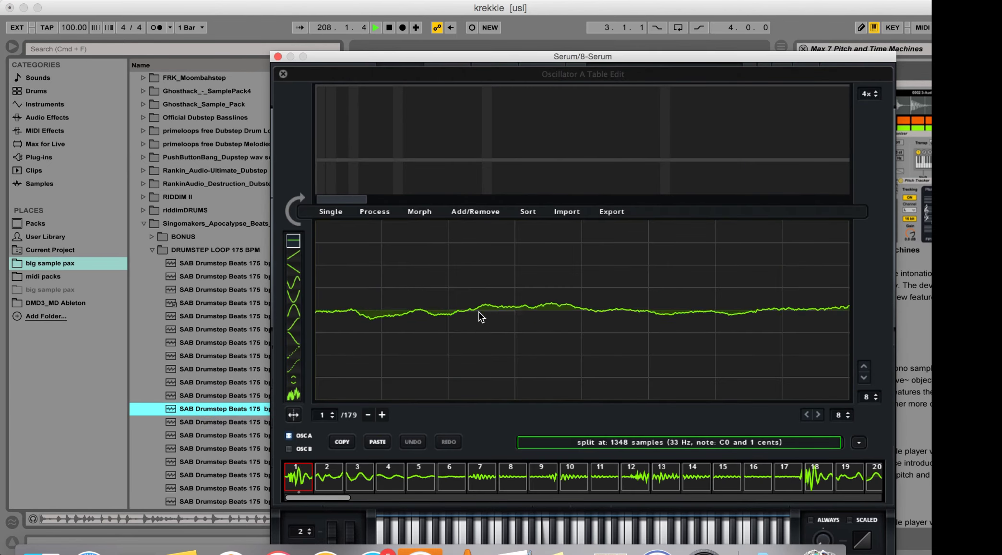
click(283, 74)
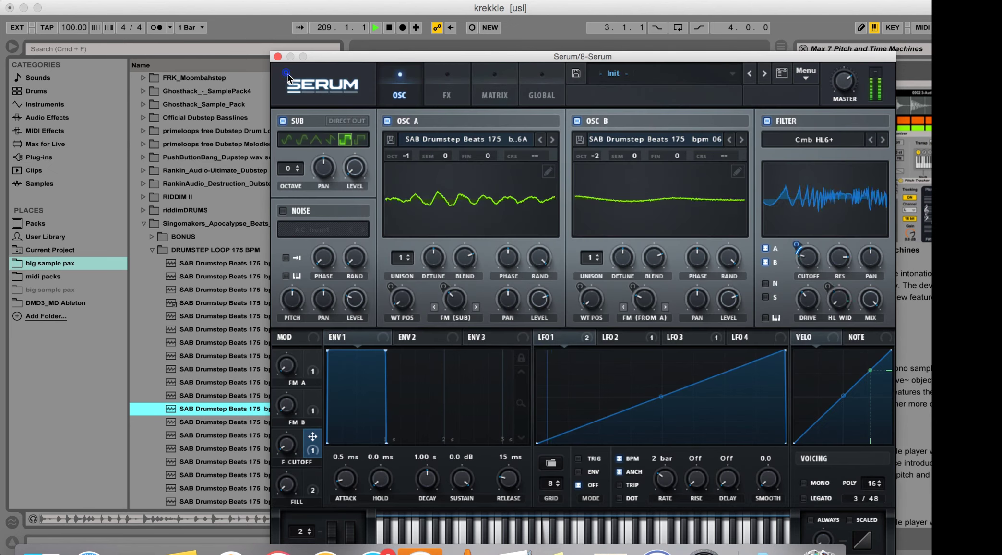
Load a different drumstep loop, 09, as oscillator B's wavetable.
click(737, 171)
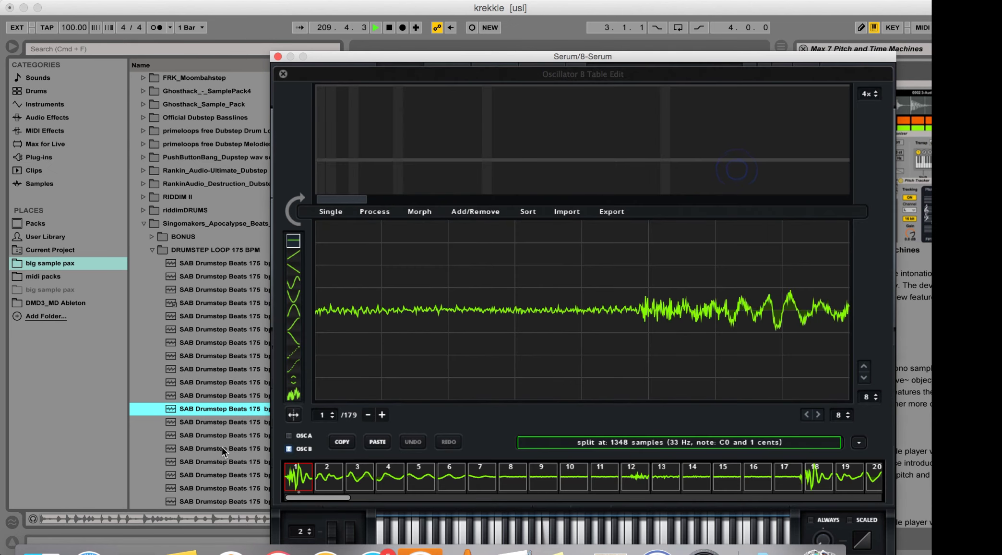
drag(207, 475, 447, 331)
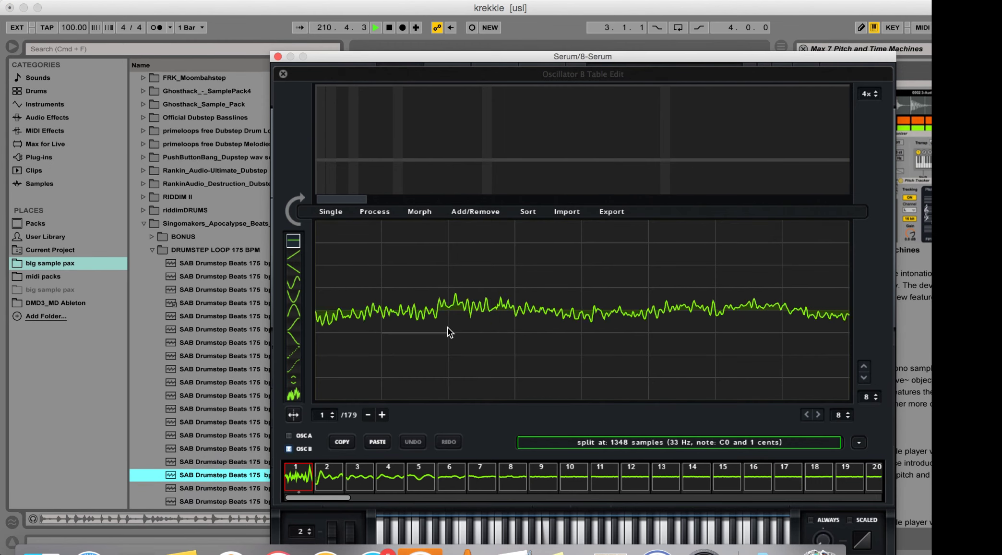
click(283, 75)
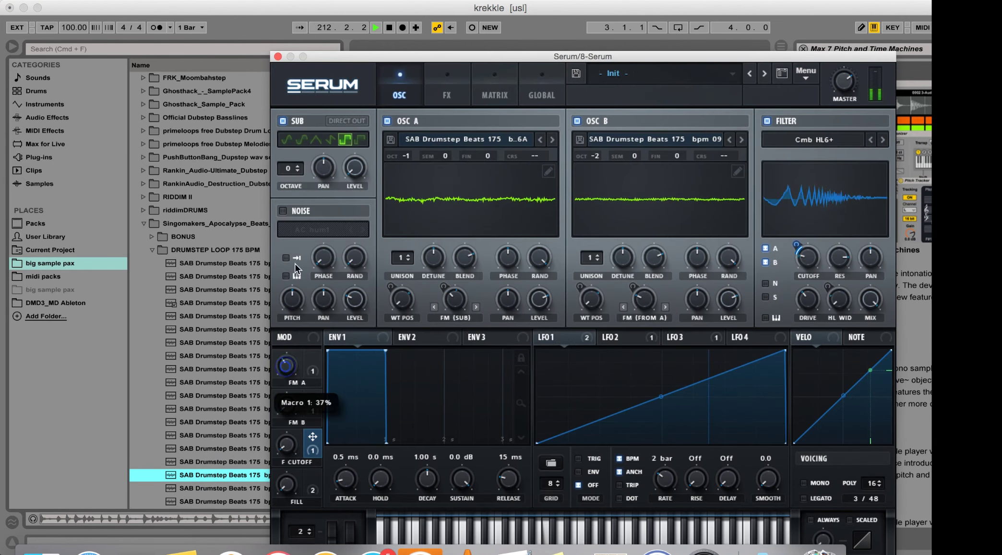
Lower the FM A macro from 37% to 1% and display LFO 2's multi-point shape.
drag(284, 365, 284, 398)
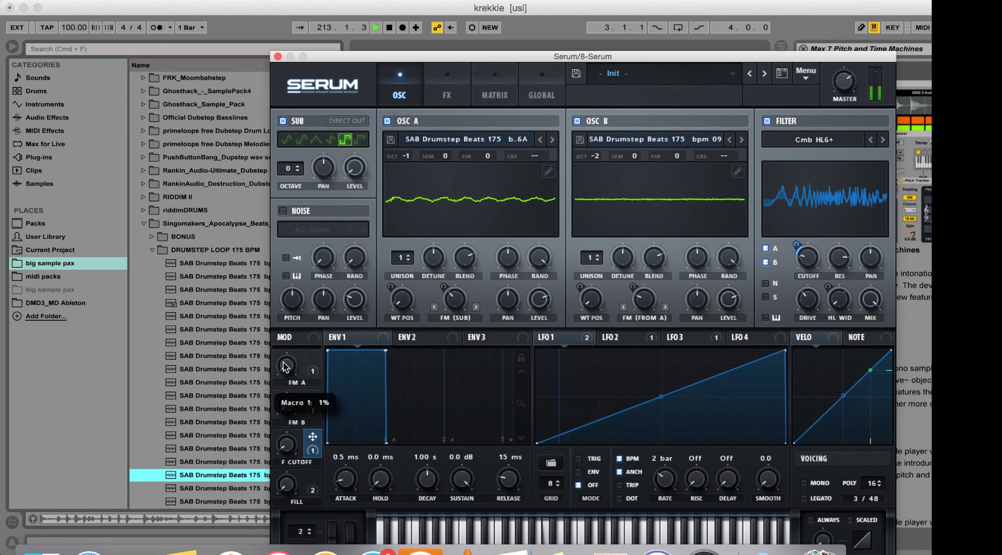
click(624, 338)
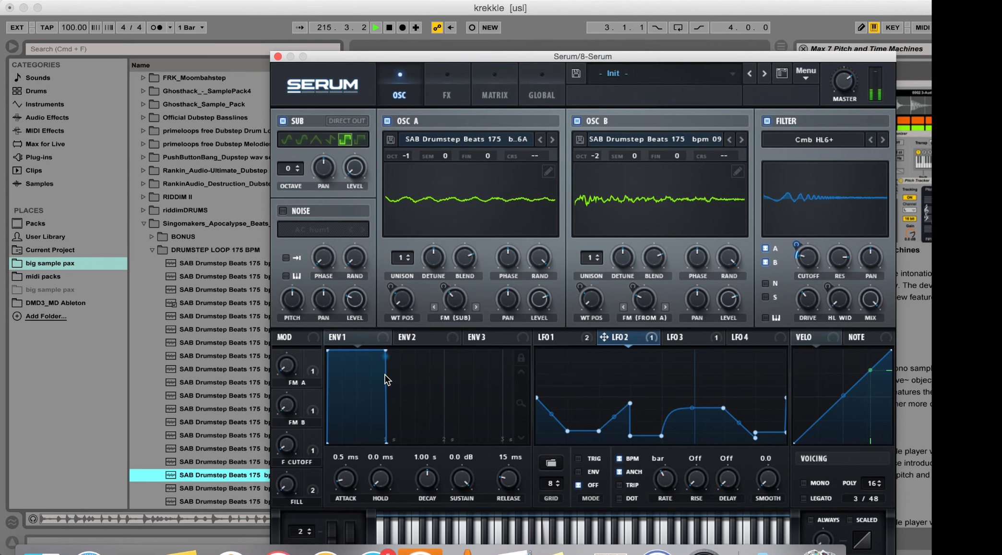
mouse_move(285, 452)
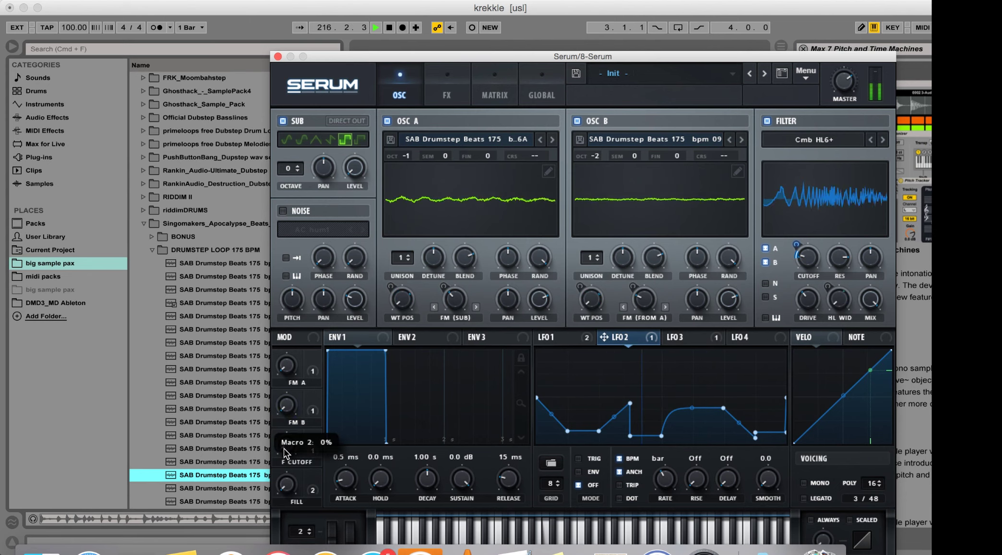
mouse_move(284, 483)
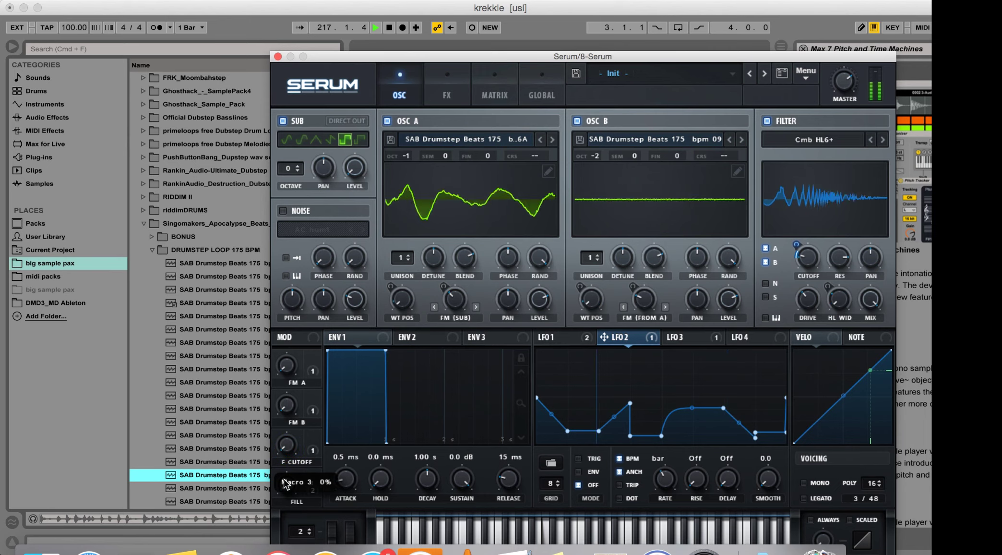
mouse_move(276, 519)
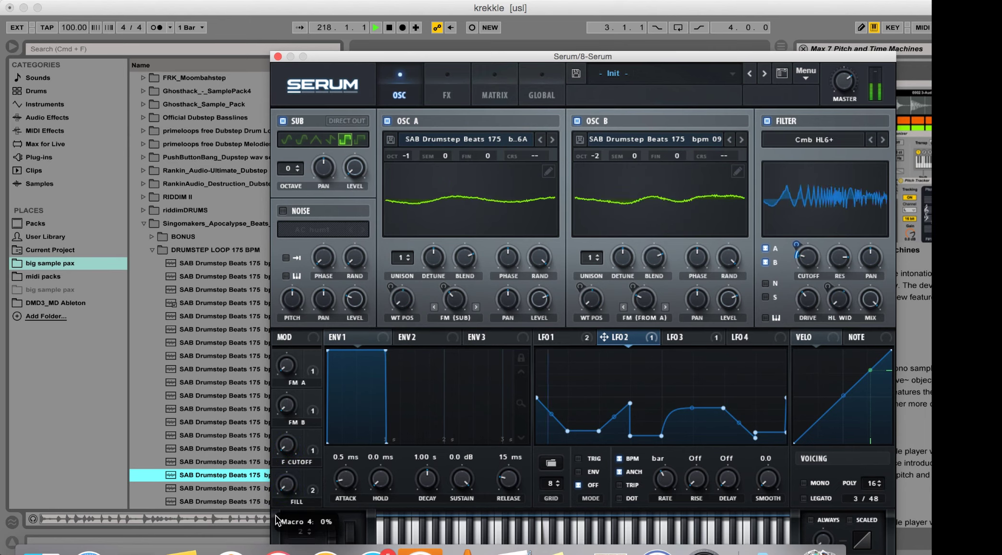
Load VDUB2 ML 1 128 Bpm 2 from the VDUB2 Multi Loops 128BPM folder into oscillator A's wavetable.
click(548, 171)
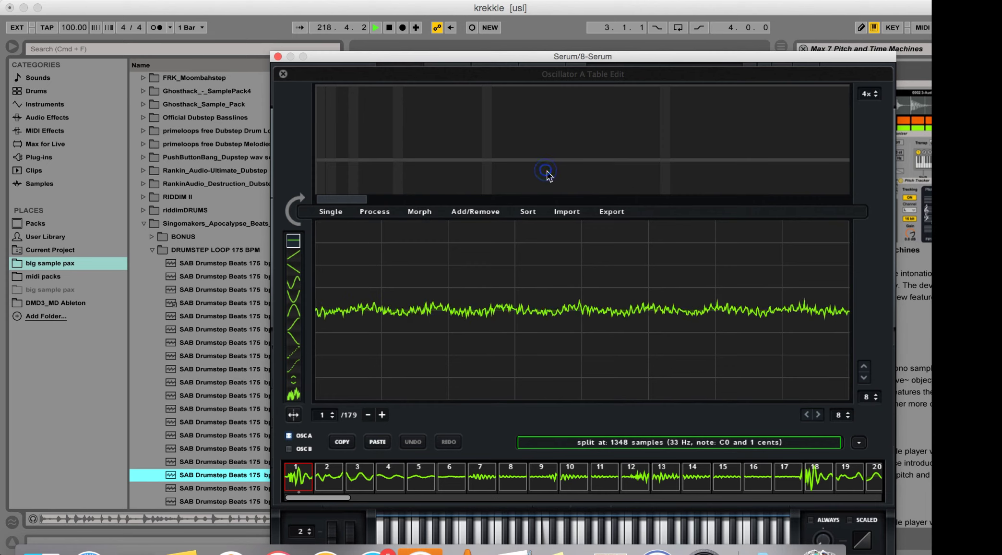
click(143, 224)
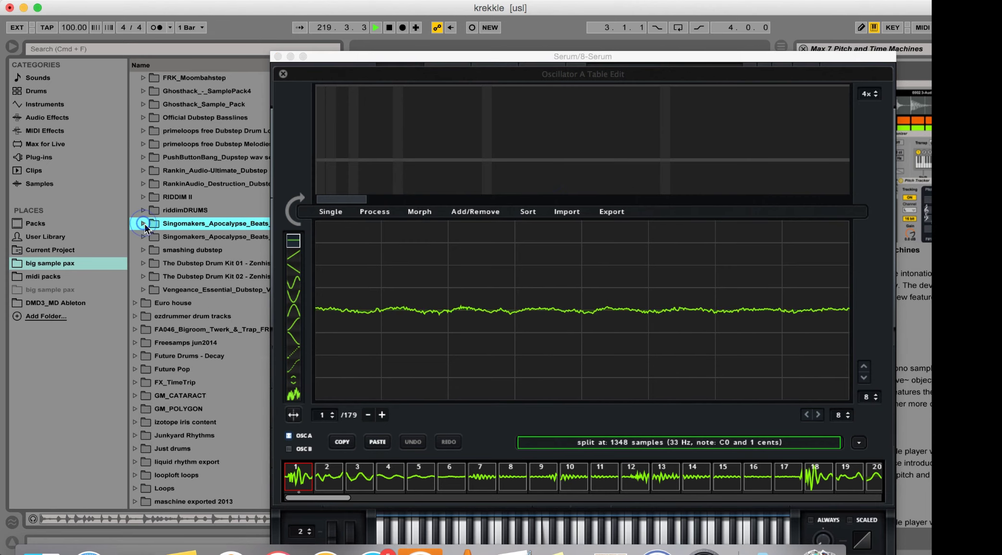
click(143, 290)
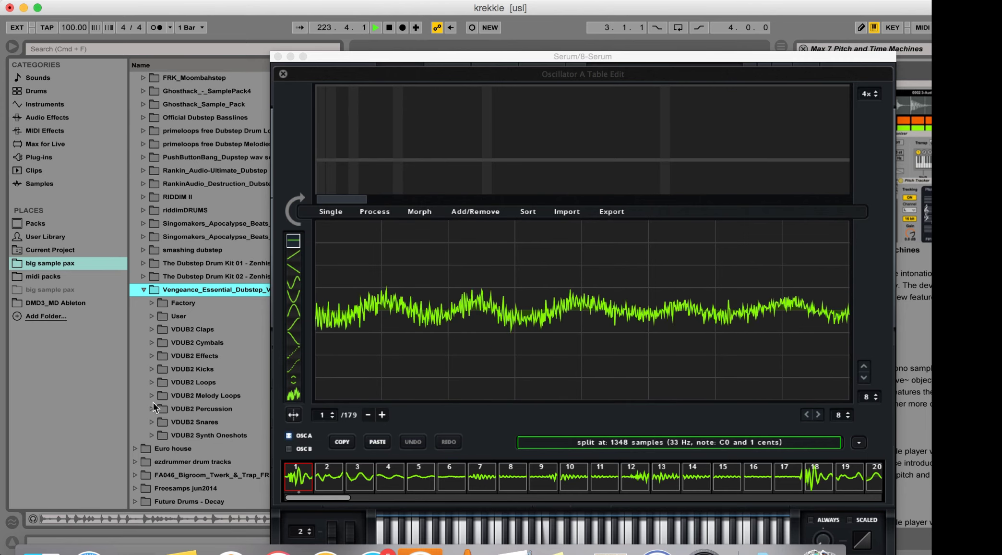
click(151, 381)
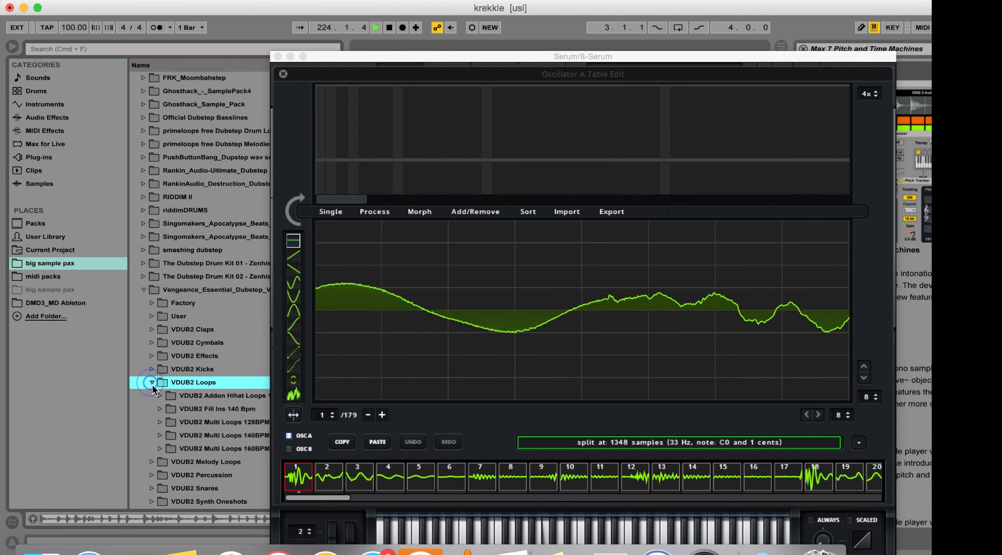
click(160, 422)
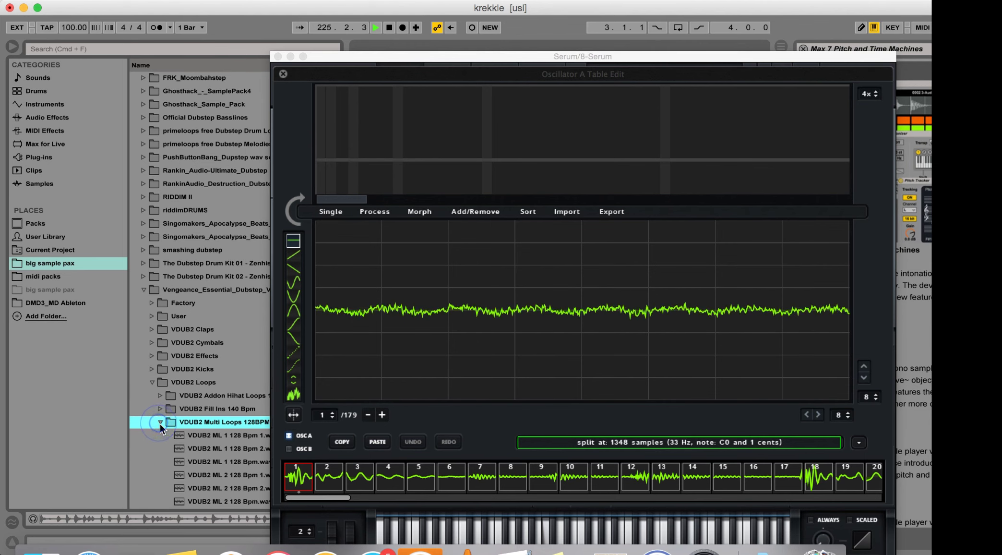
drag(192, 452, 415, 320)
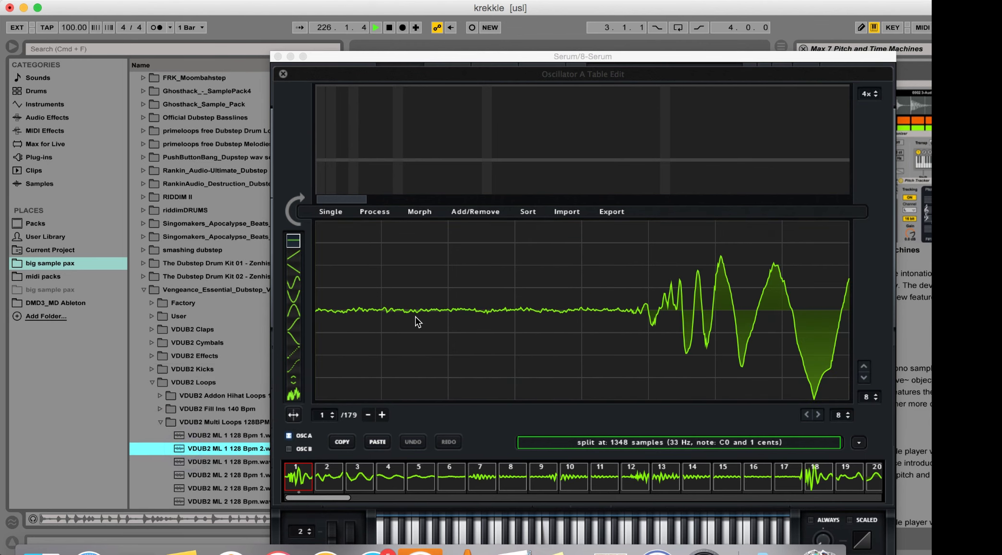
Close the wavetable editor, then bypass and re-enable the filter to compare the sound.
click(283, 74)
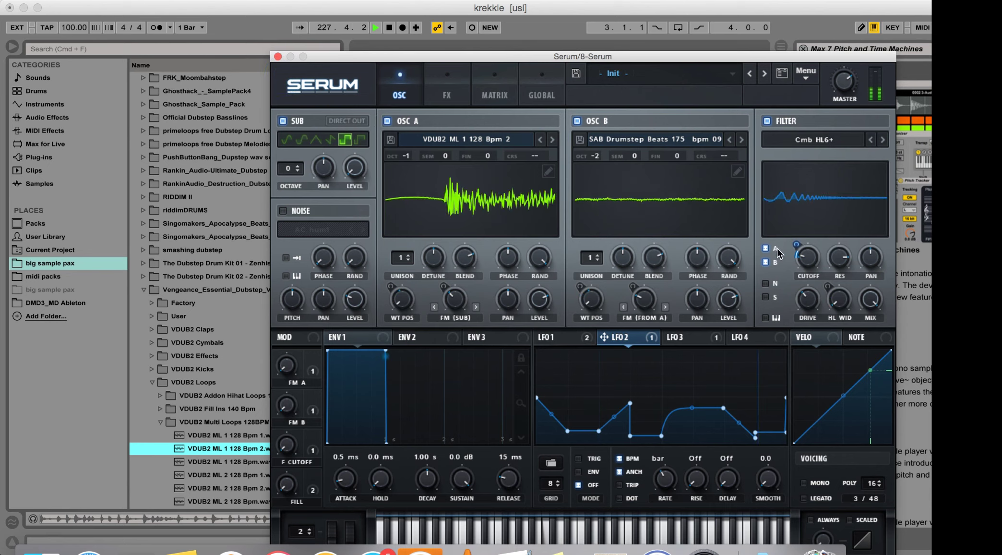
click(766, 121)
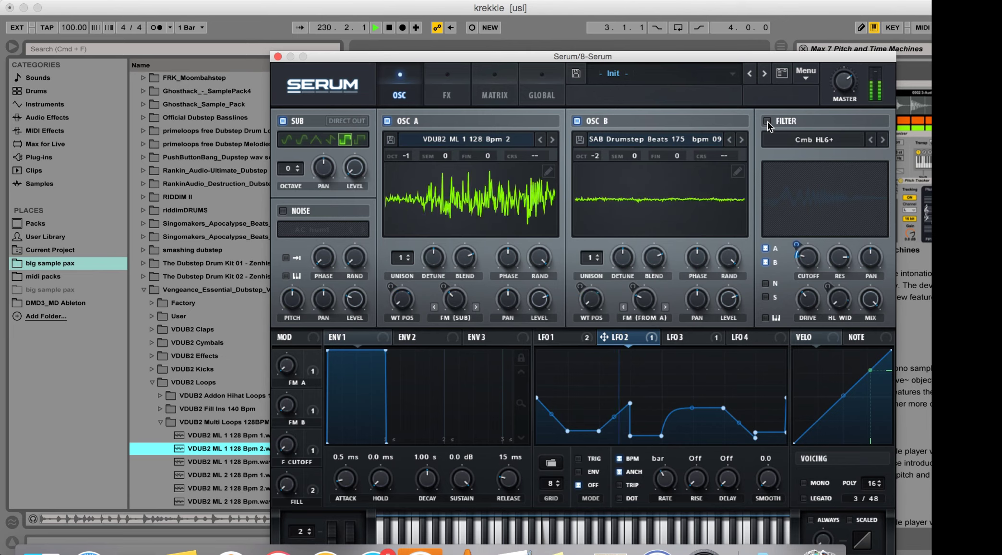
click(767, 121)
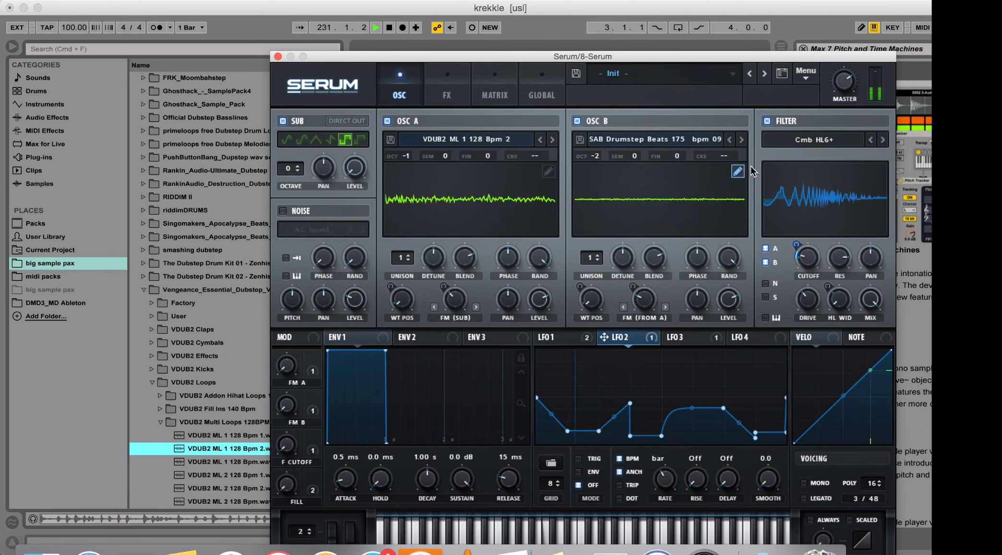
Load VDUB2 ML 6 128 Bpm into oscillator B as a 245-frame wavetable.
mouse_move(833, 287)
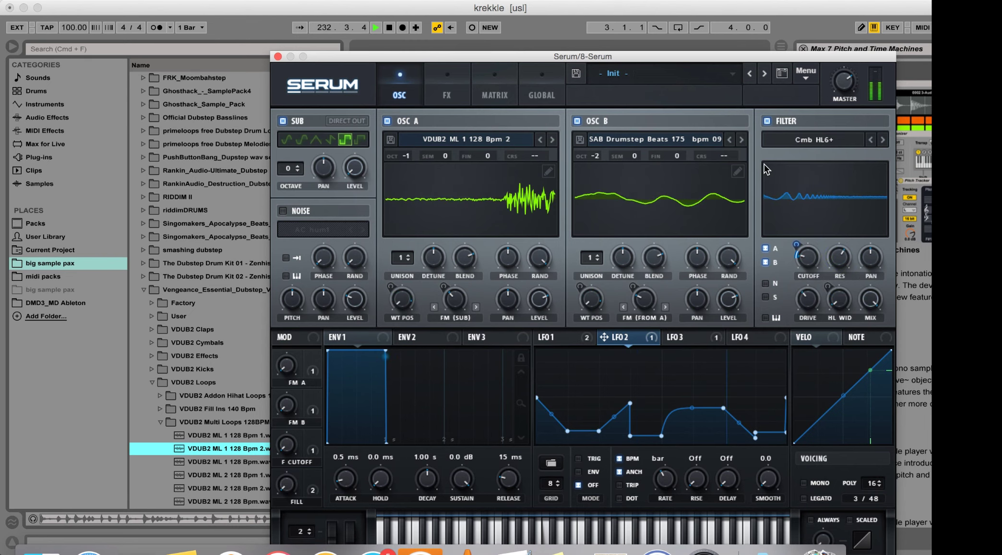
click(738, 171)
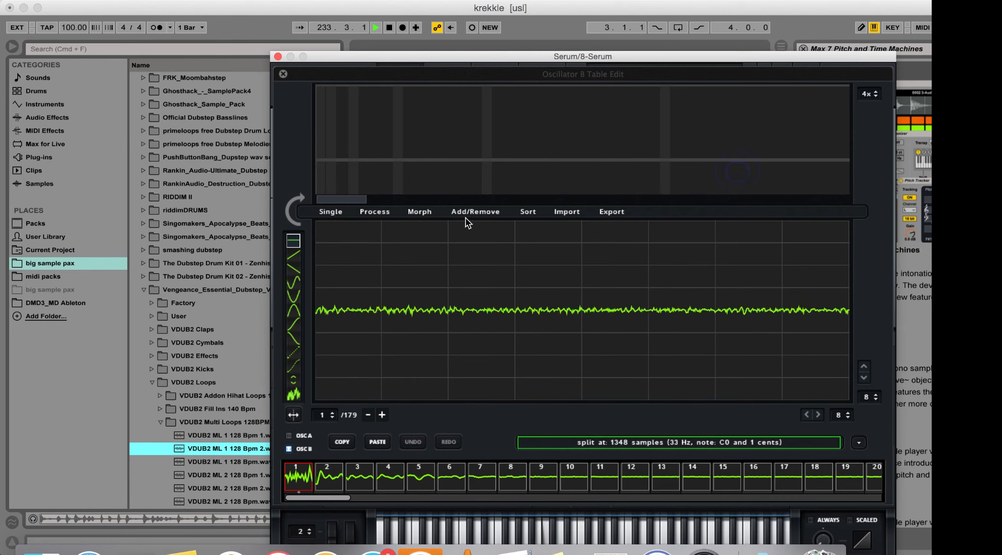
scroll(237, 457, down, 5)
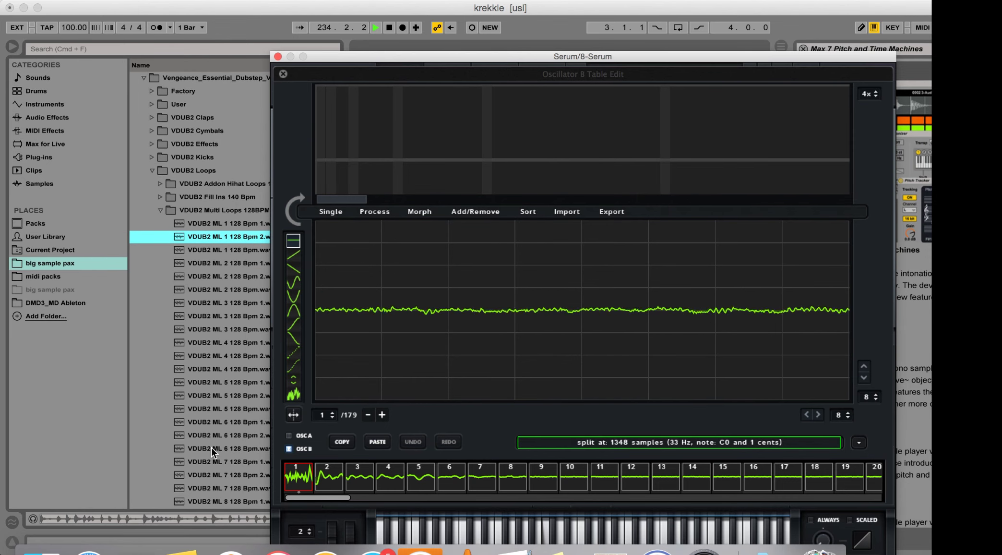
drag(211, 447, 427, 303)
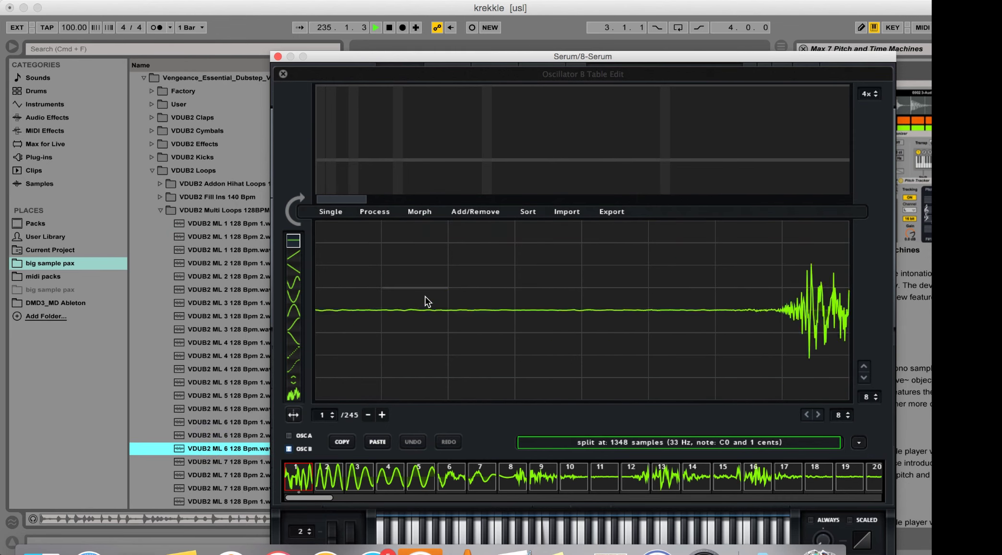
click(283, 74)
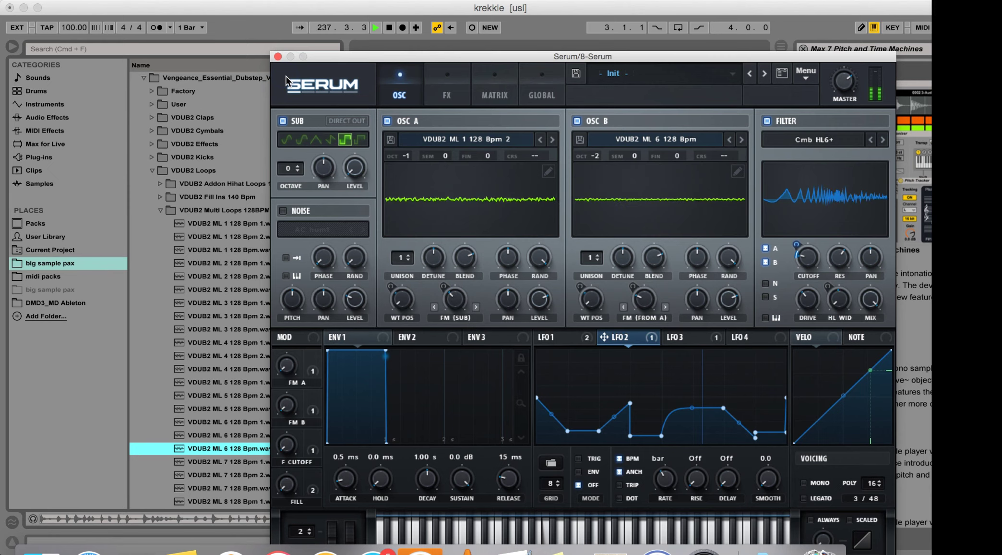